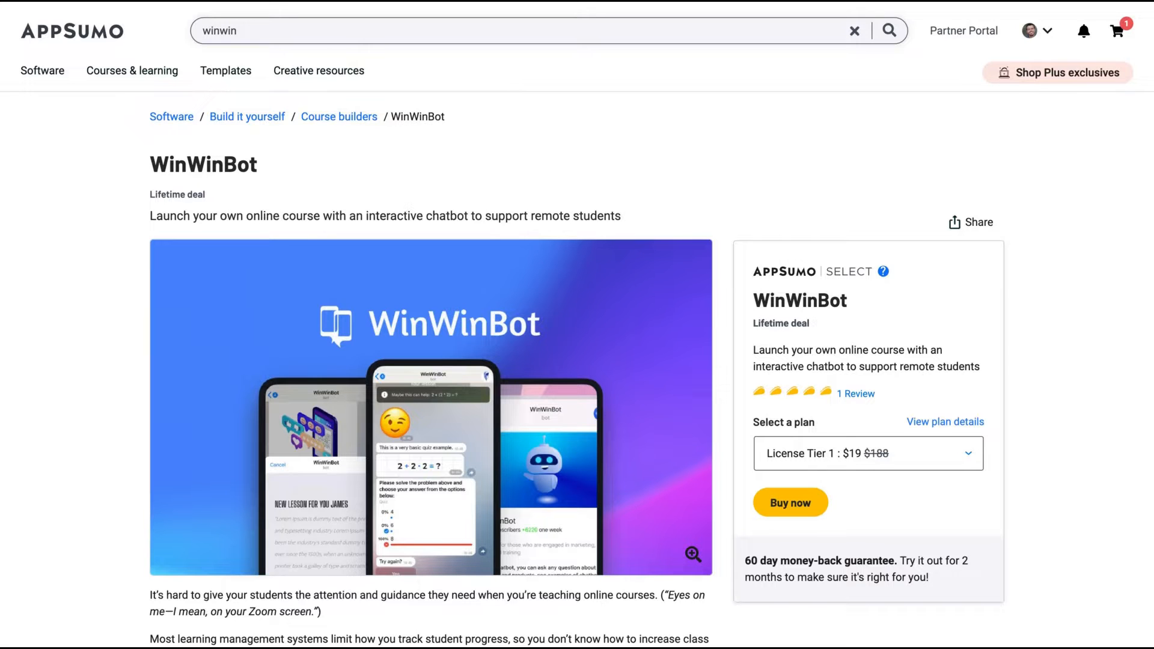
Step: Review WinWinBot's deal overview, deal terms and the features included in all plans
scroll(686, 433, "down", 5)
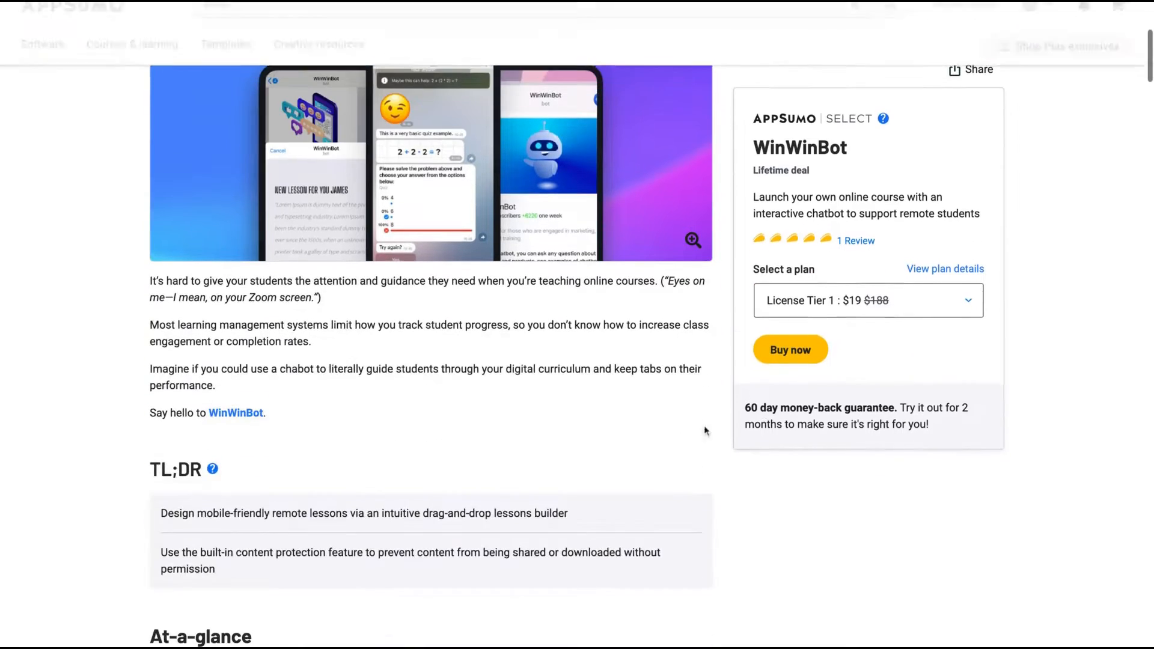
scroll(743, 424, "down", 8)
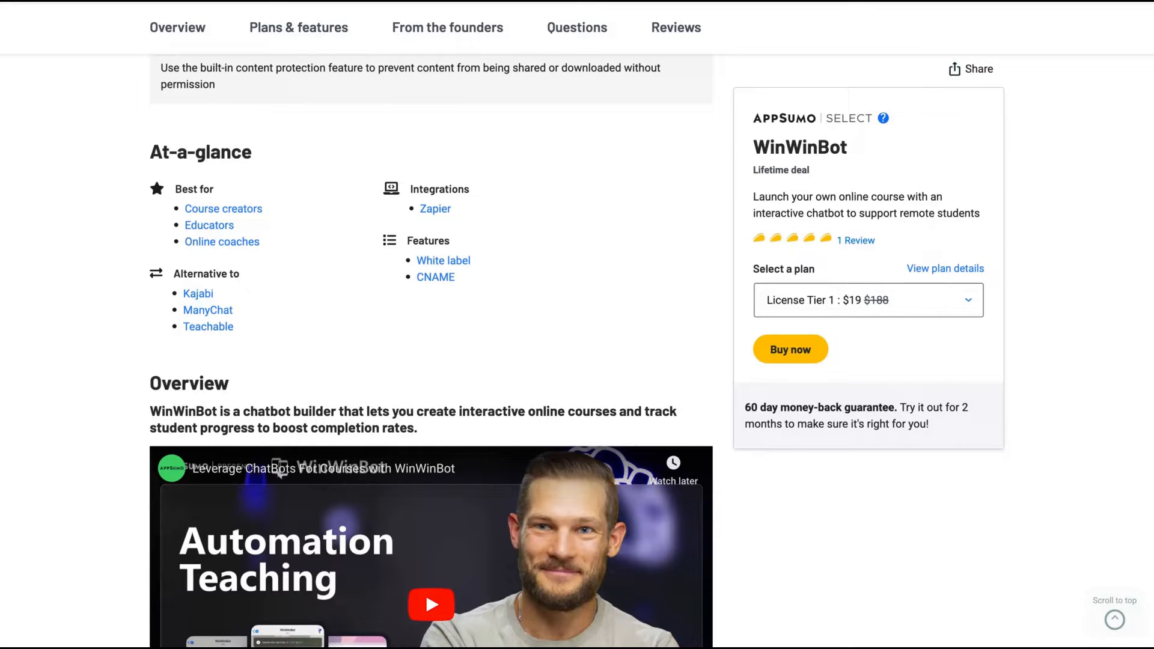
scroll(431, 348, "down", 9)
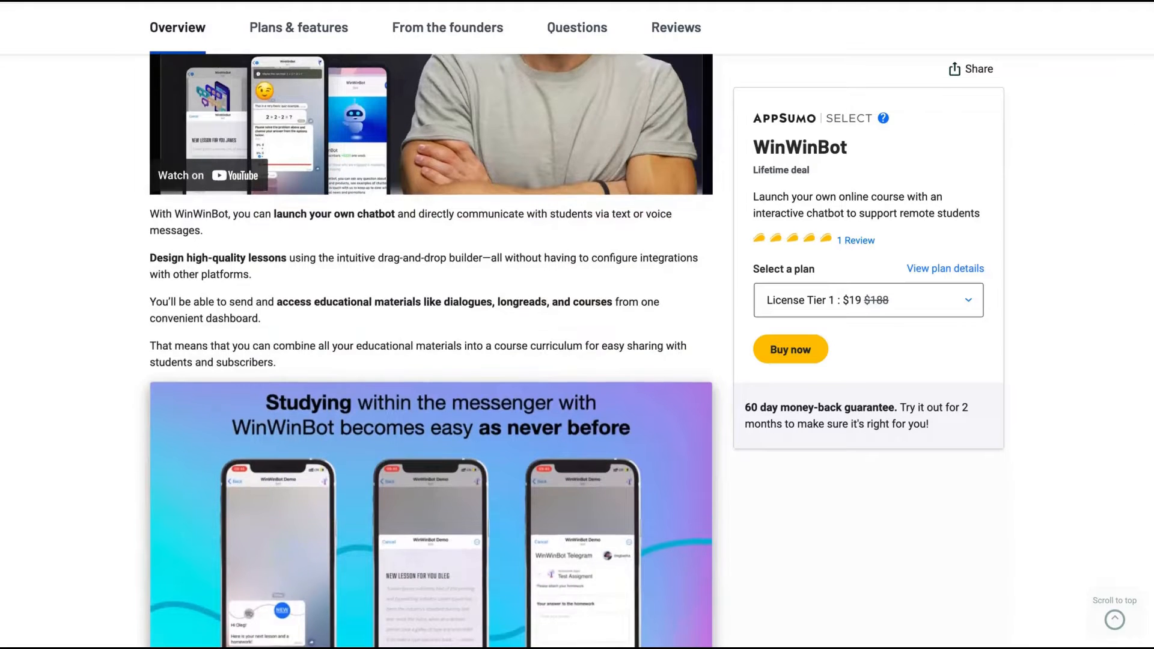
scroll(432, 349, "down", 5)
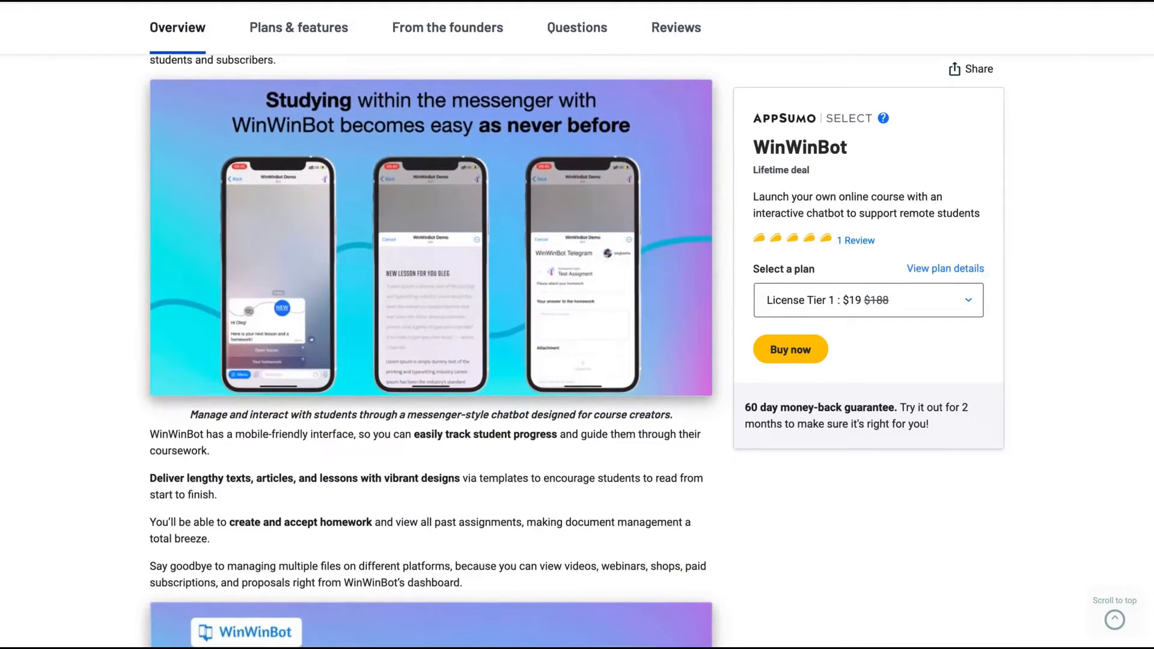
scroll(431, 348, "down", 13)
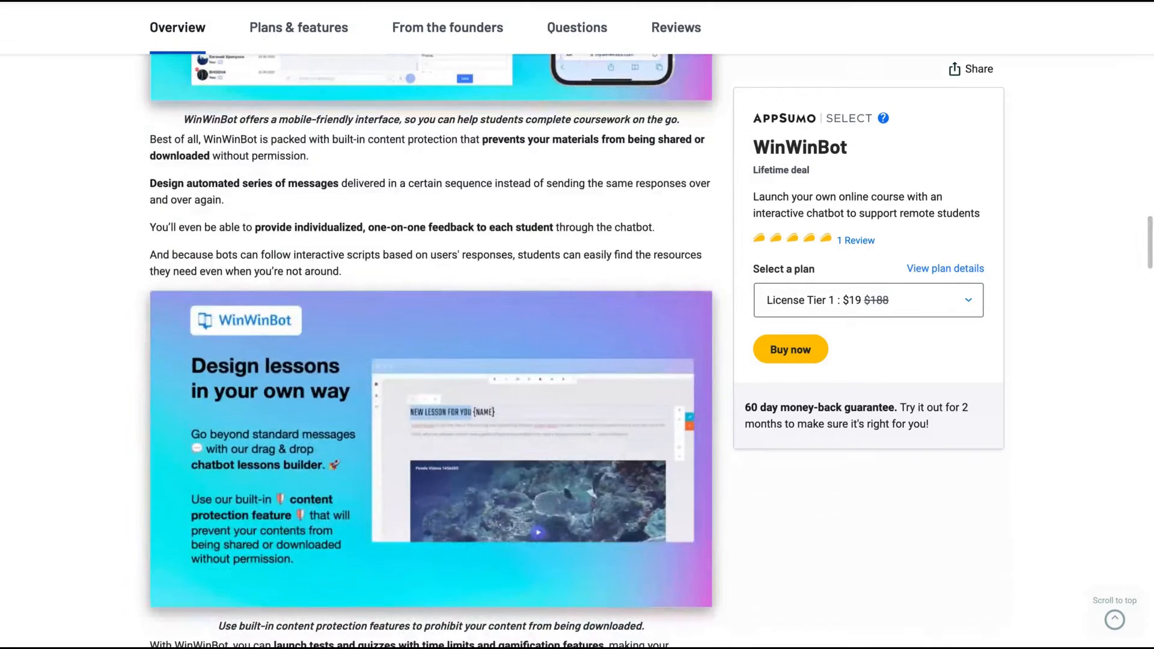
scroll(431, 349, "down", 17)
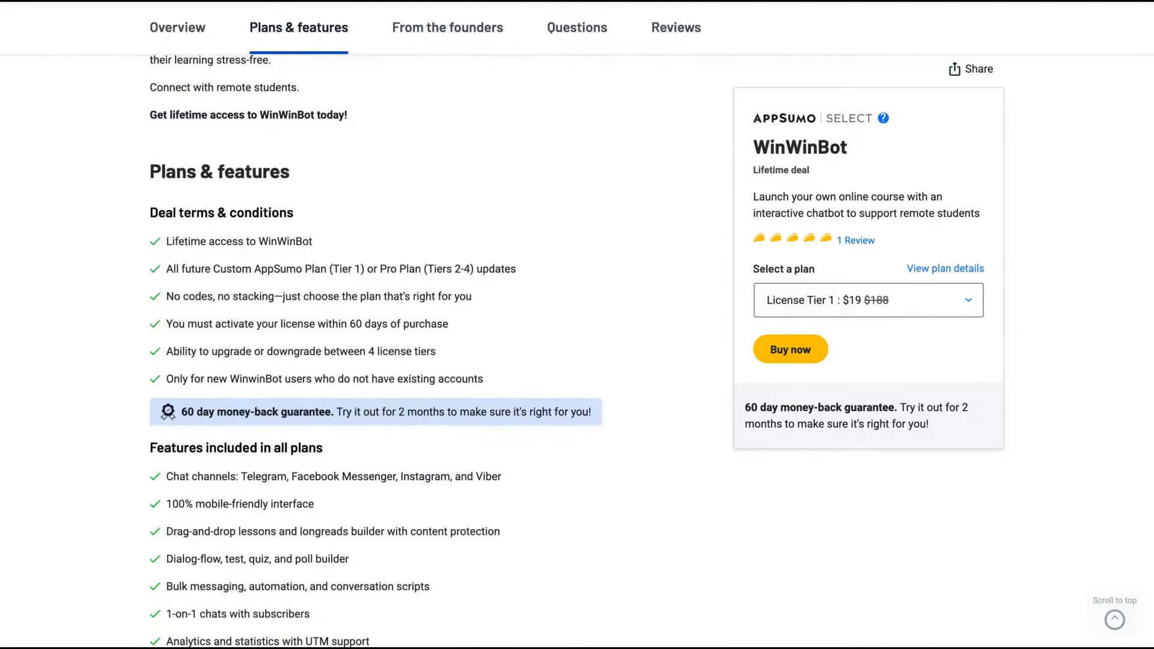
scroll(431, 349, "down", 1)
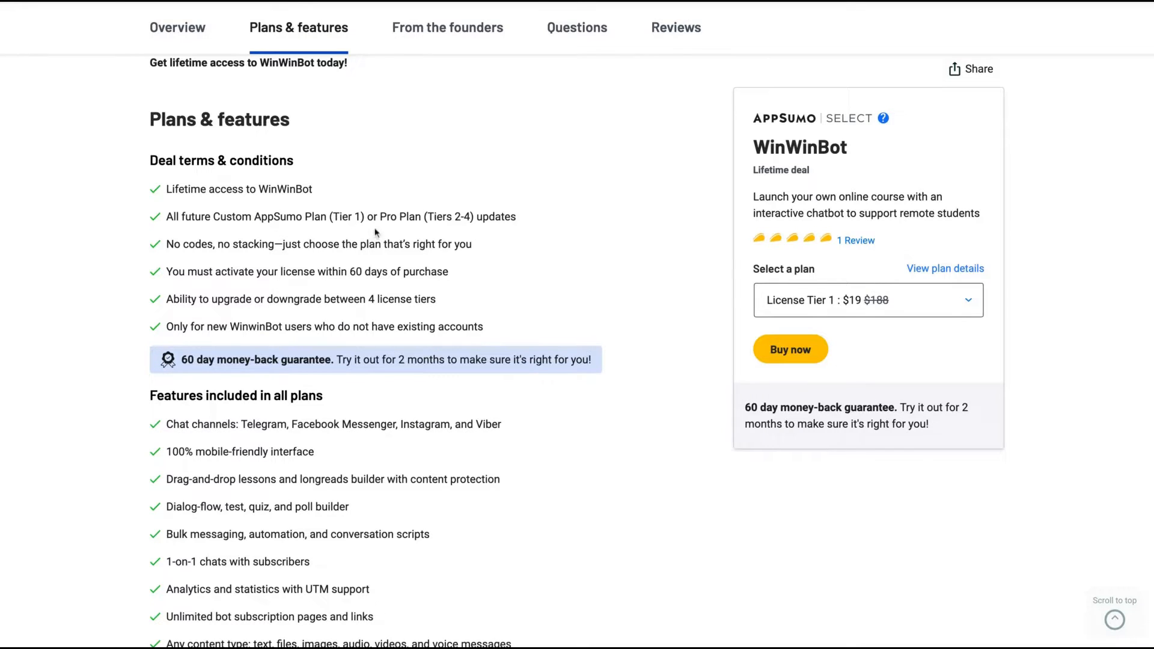
Step: Compare the chatbot allowances of License Tier 1, Tier 2 and Tier 3
scroll(506, 305, "down", 9)
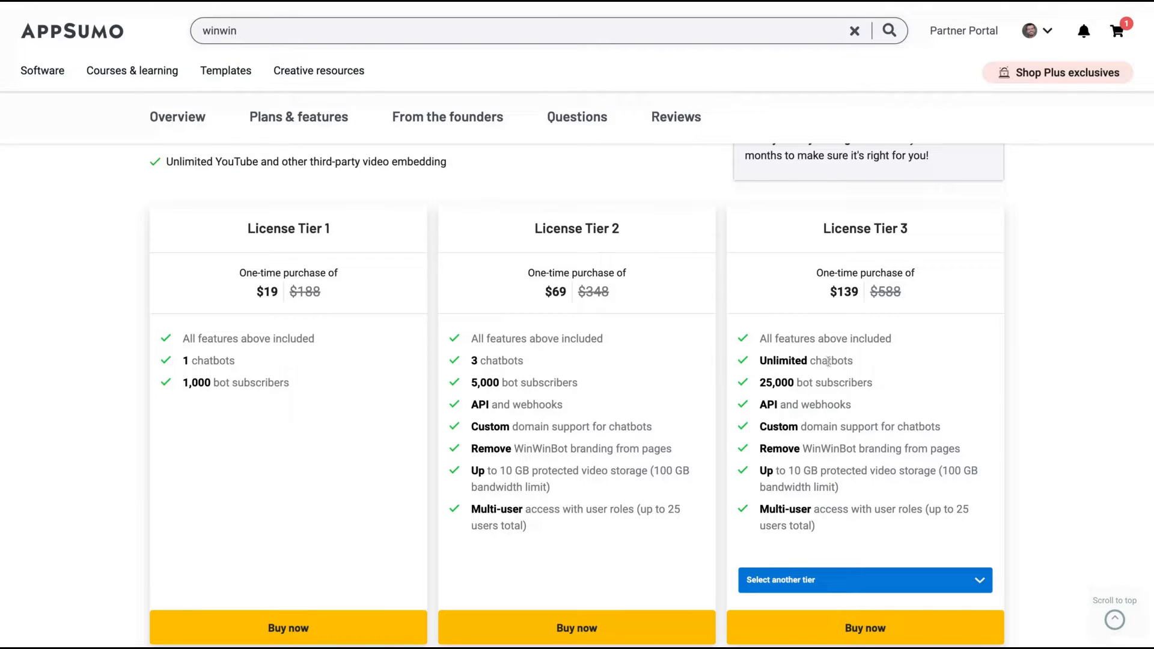
left_click_drag(788, 360, 861, 365)
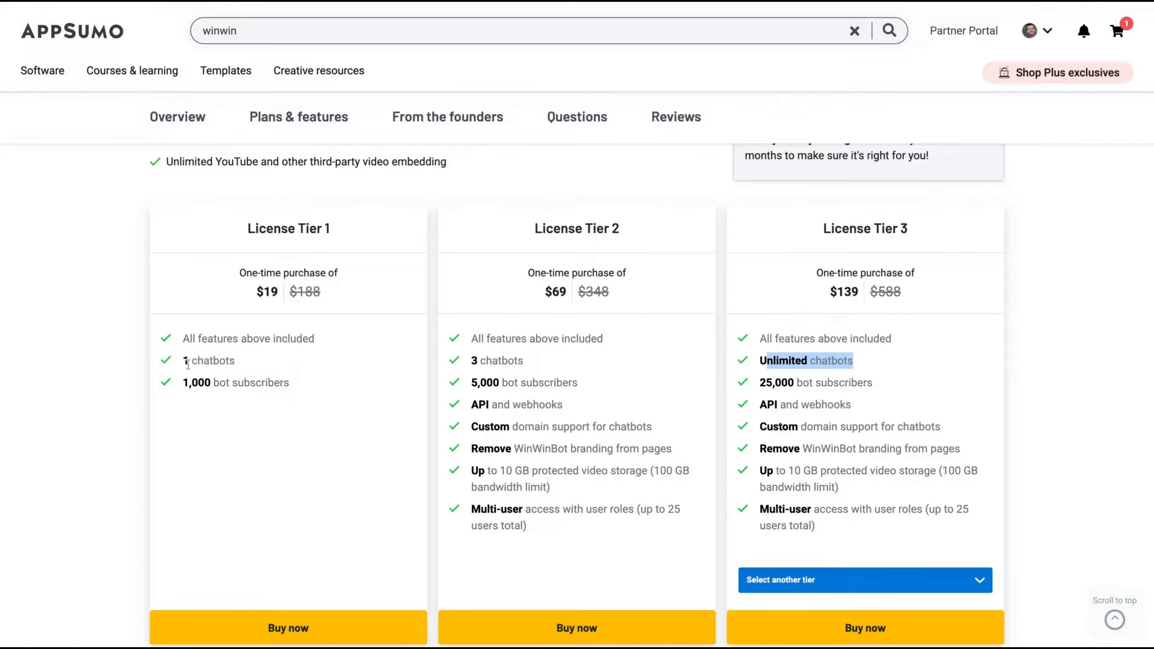
left_click_drag(188, 360, 205, 361)
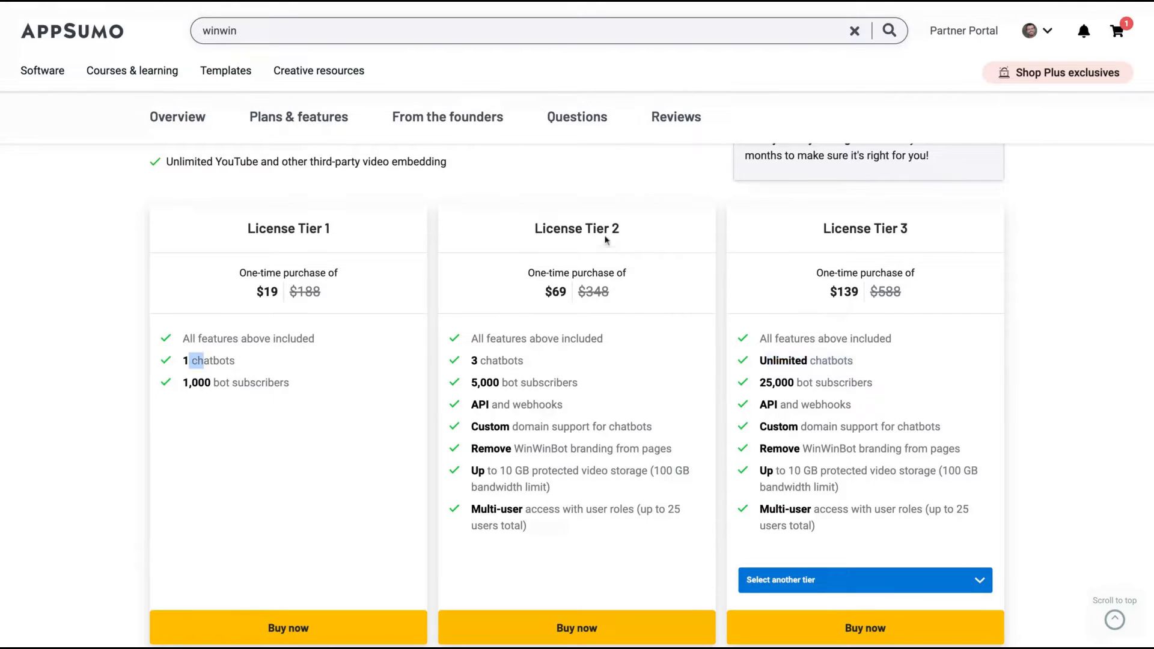
triple_click(463, 359)
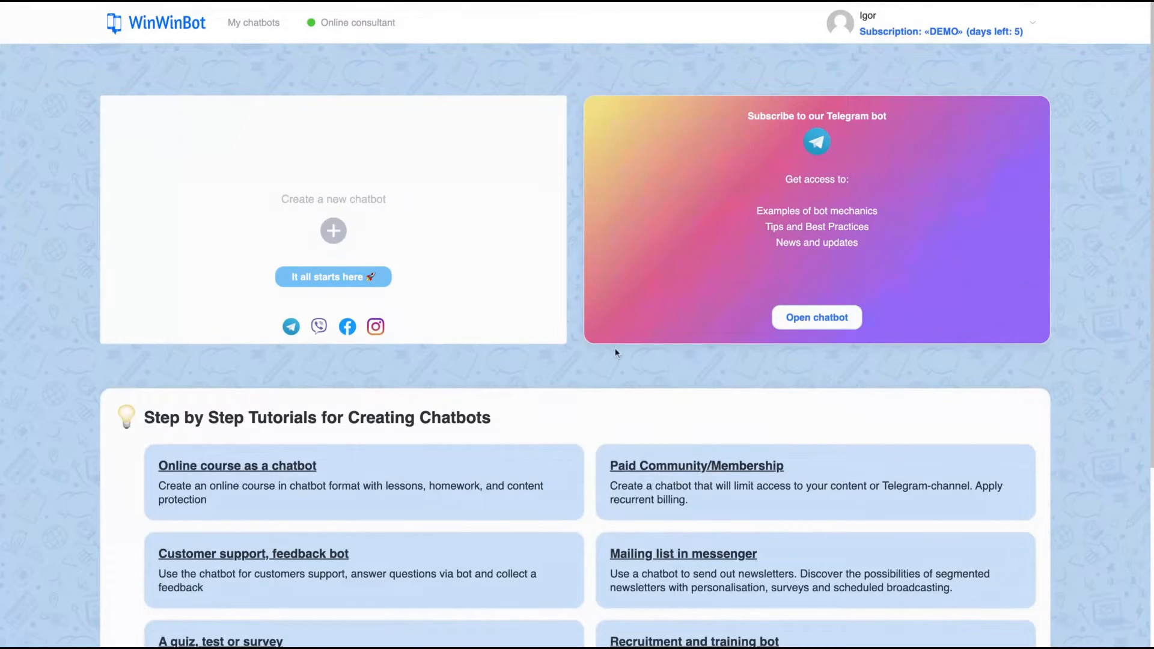
Step: Review the step-by-step tutorials for creating chatbots on the WinWinBot dashboard
scroll(615, 355, "down", 4)
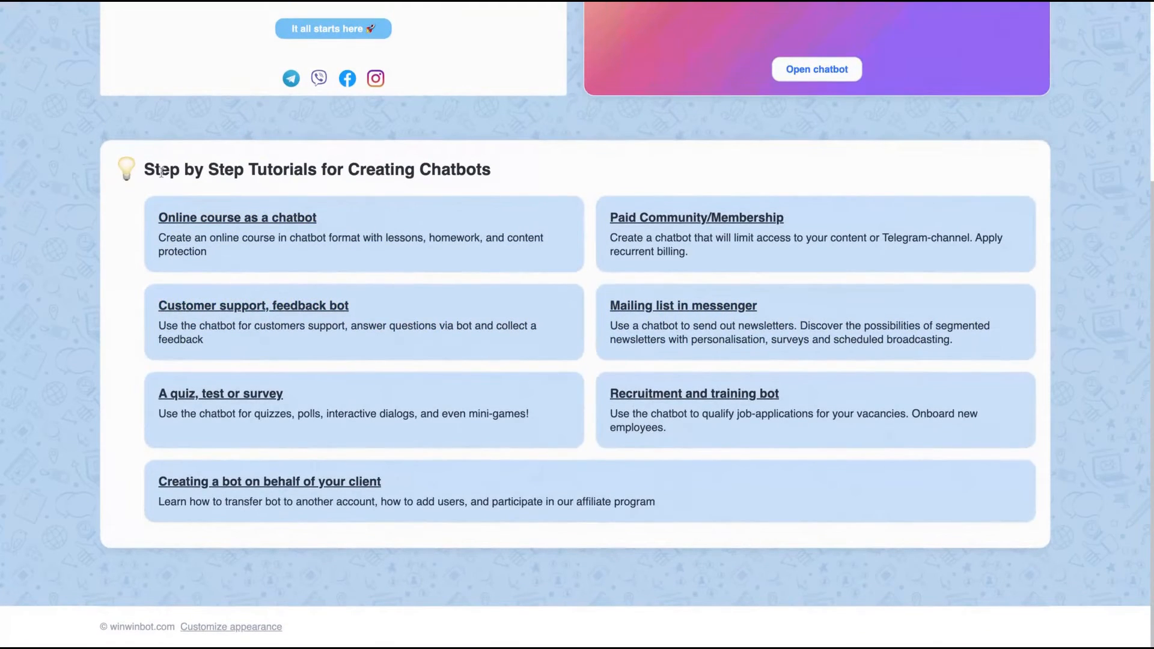
left_click_drag(161, 173, 491, 170)
scroll(554, 186, "up", 2)
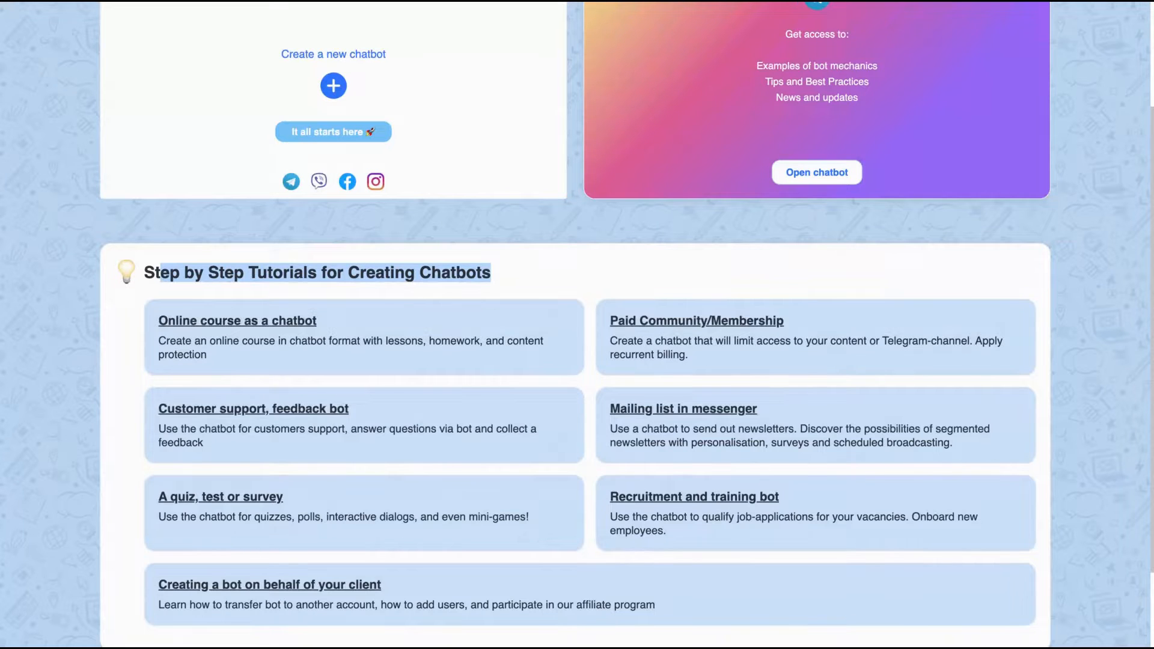
scroll(472, 361, "up", 3)
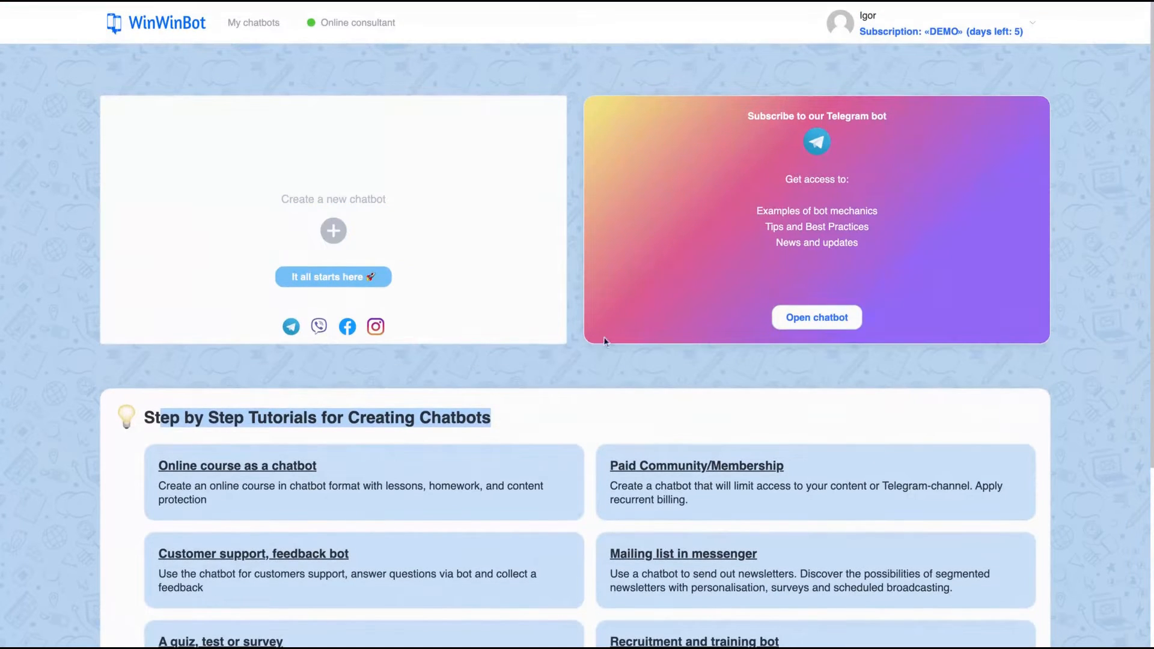
left_click(148, 418)
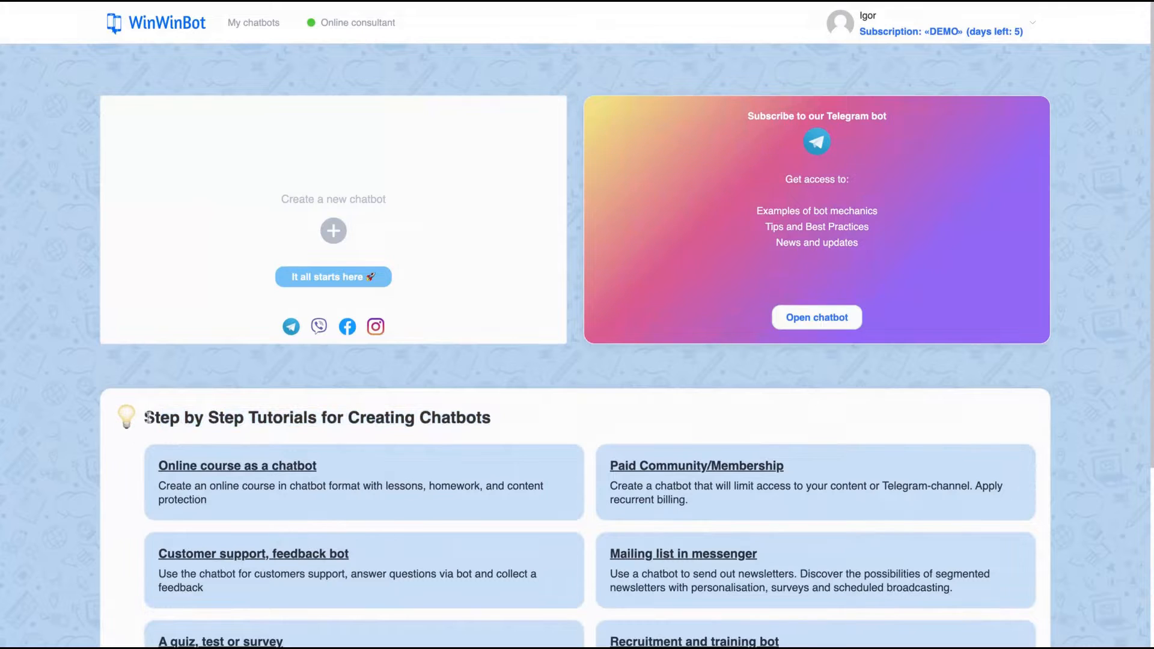
scroll(149, 416, "down", 3)
scroll(361, 481, "up", 3)
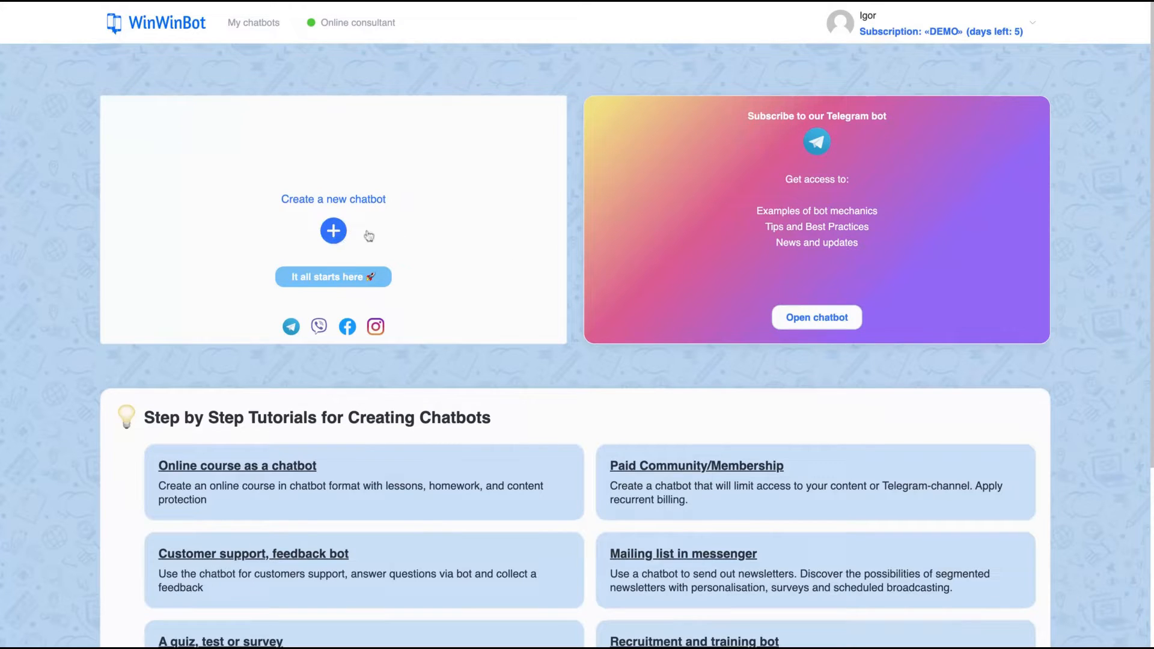
Step: Start a new chatbot and choose Facebook as its platform
left_click(334, 232)
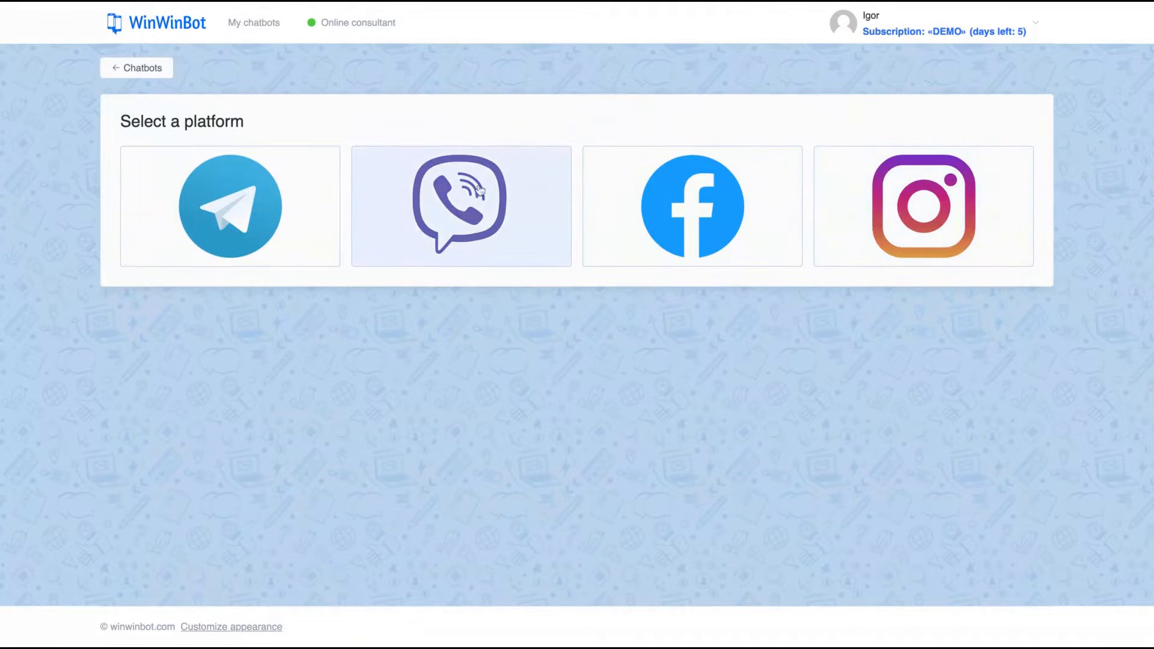
left_click(714, 219)
left_click(557, 118)
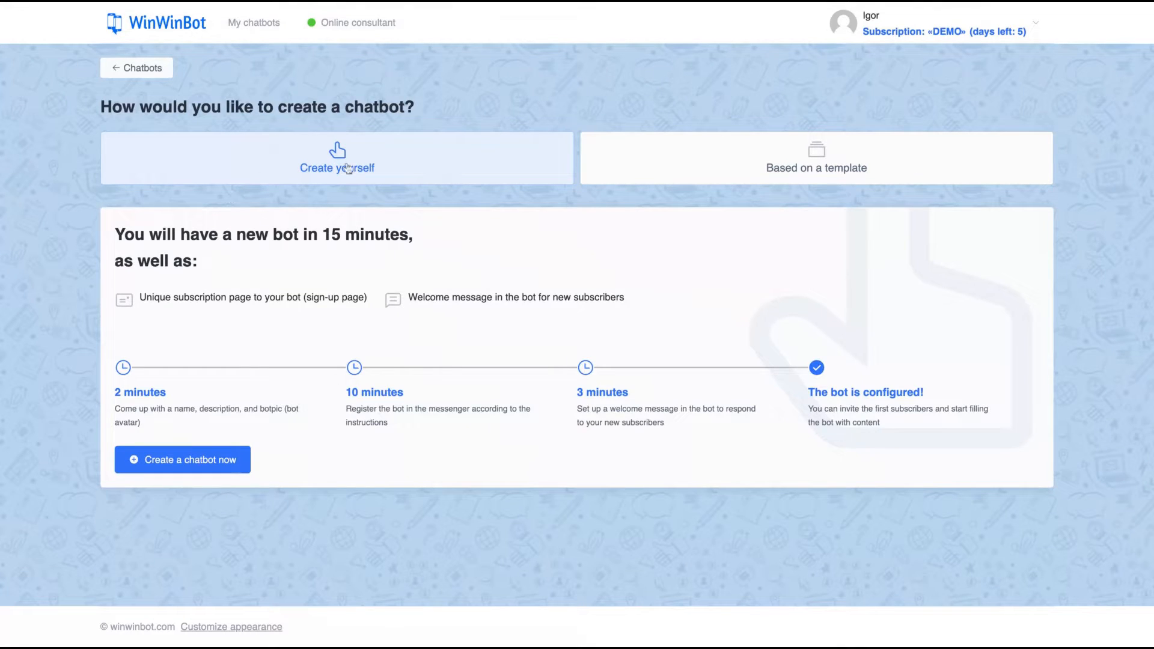
Step: Compare the self-made and template-based creation options, reading how a shared template code is used
left_click(853, 167)
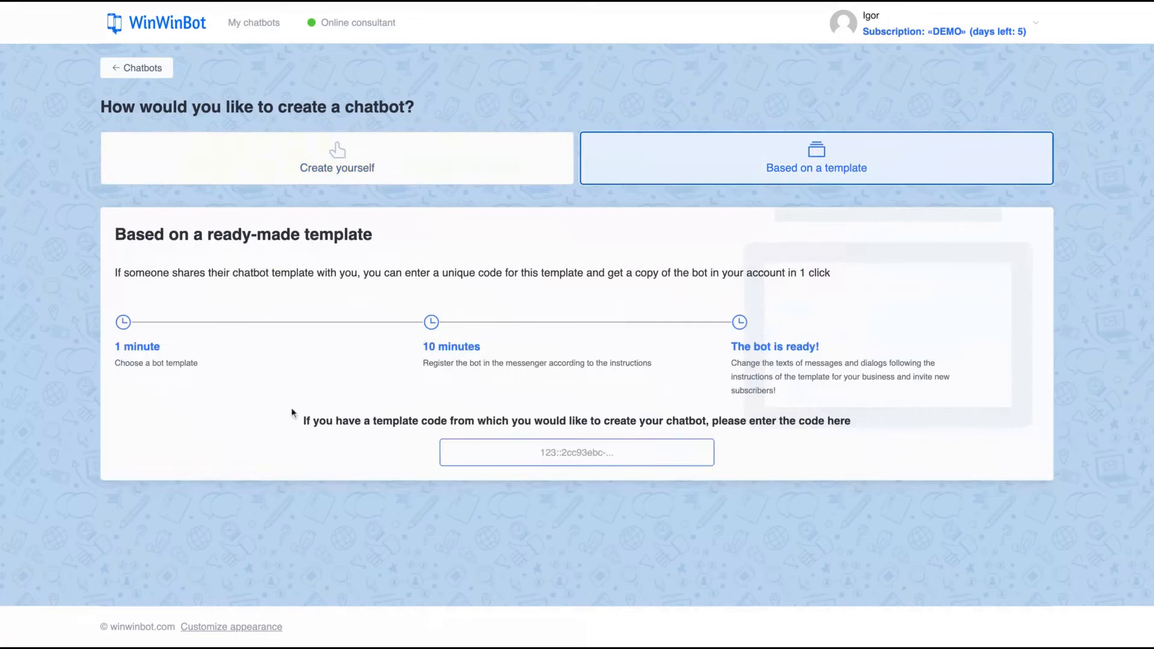
left_click(310, 174)
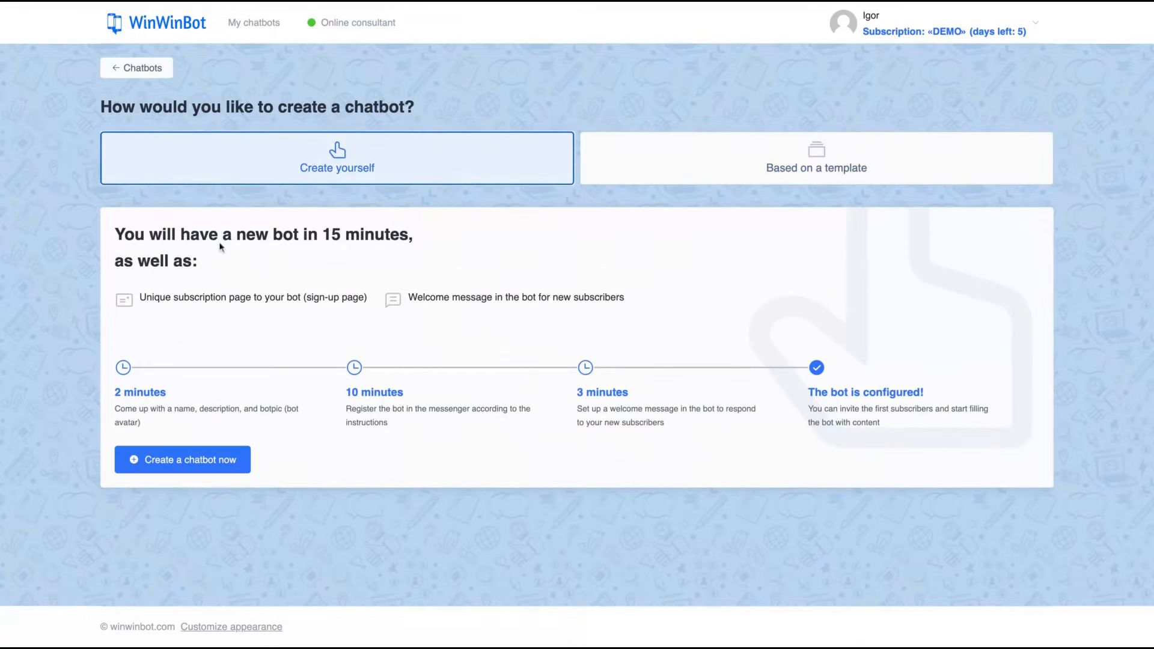
left_click(796, 145)
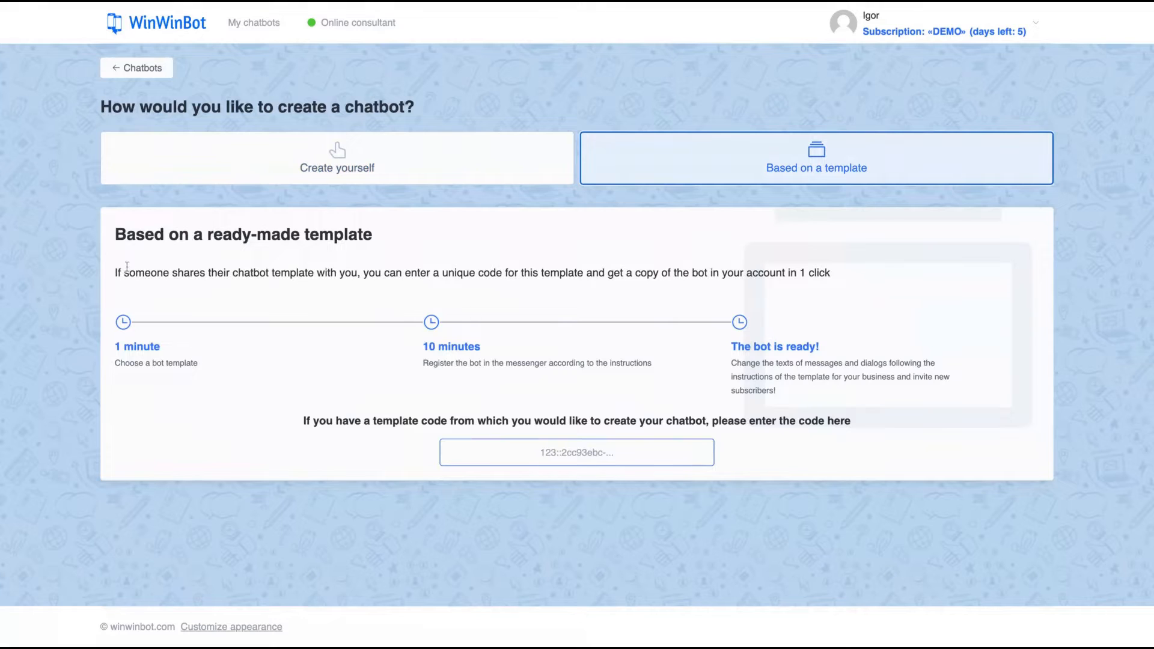
triple_click(150, 270)
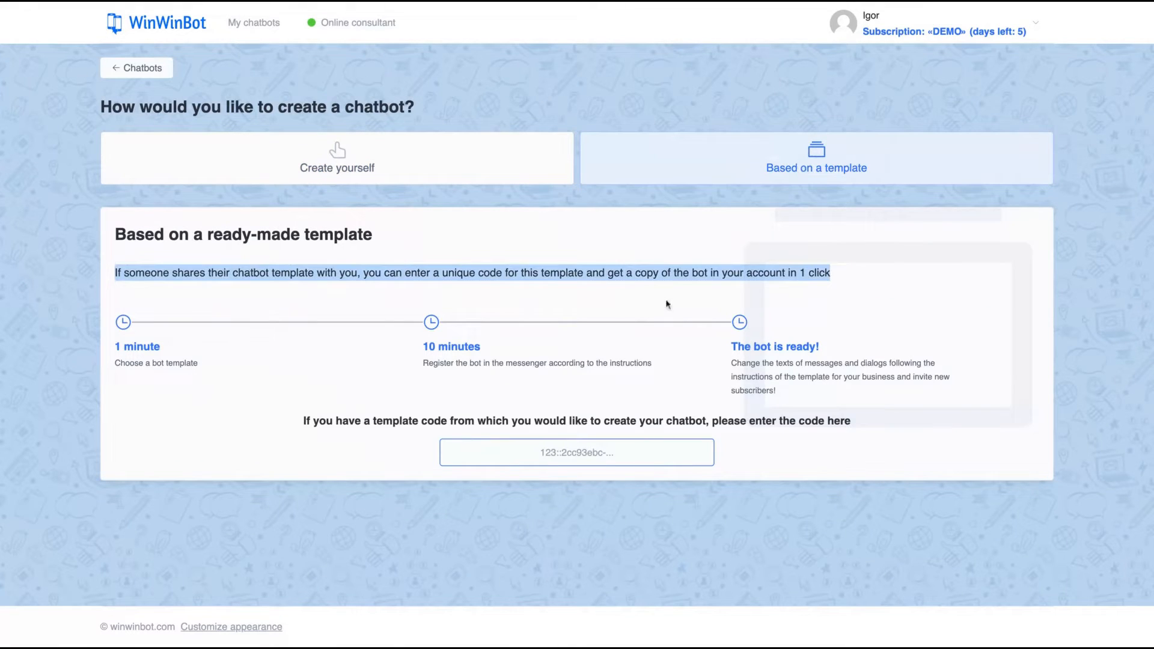
left_click(664, 274)
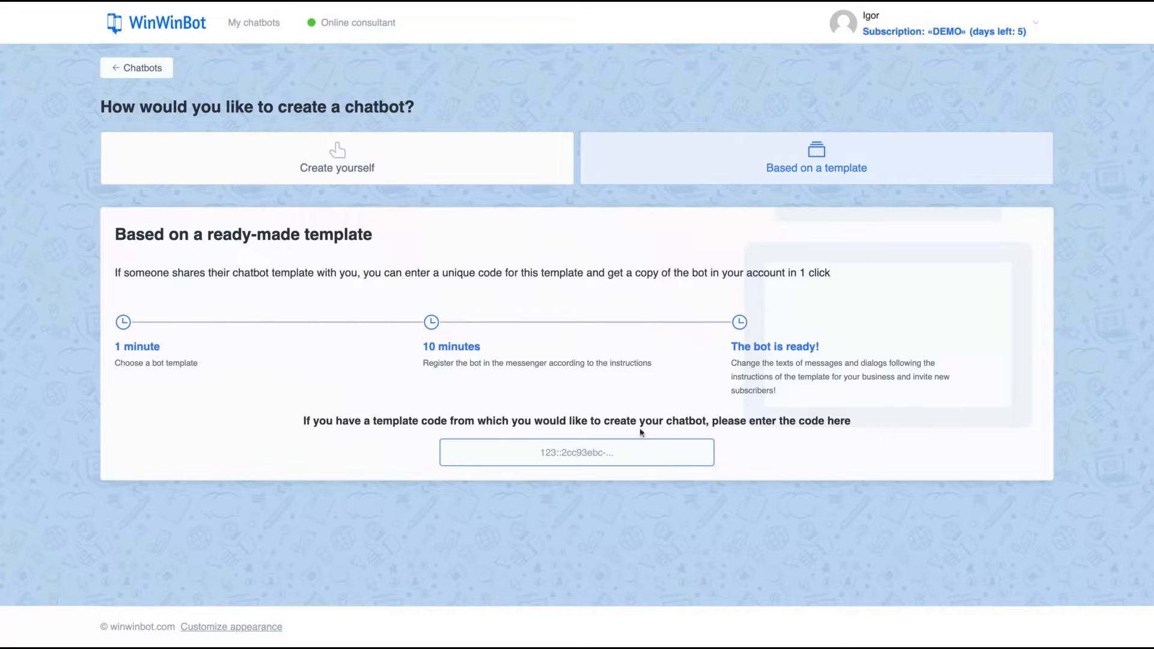
Step: Choose to create the bot yourself, name it "AppSumo Test" and describe it as "Here is my first bot"
left_click(511, 169)
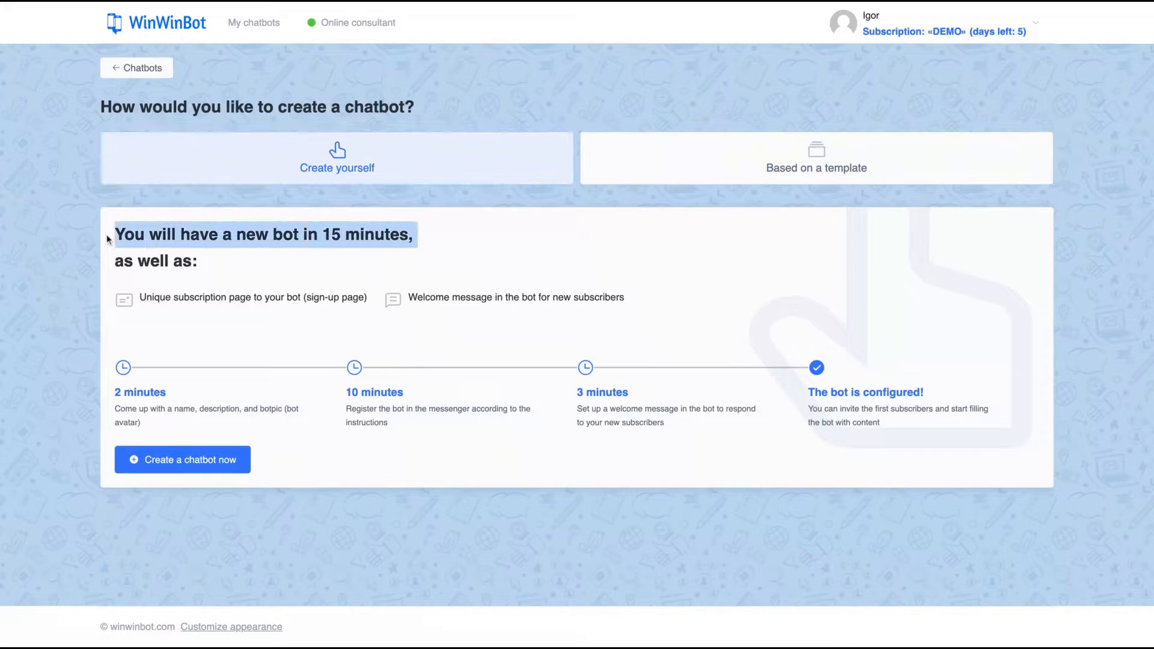
left_click(196, 467)
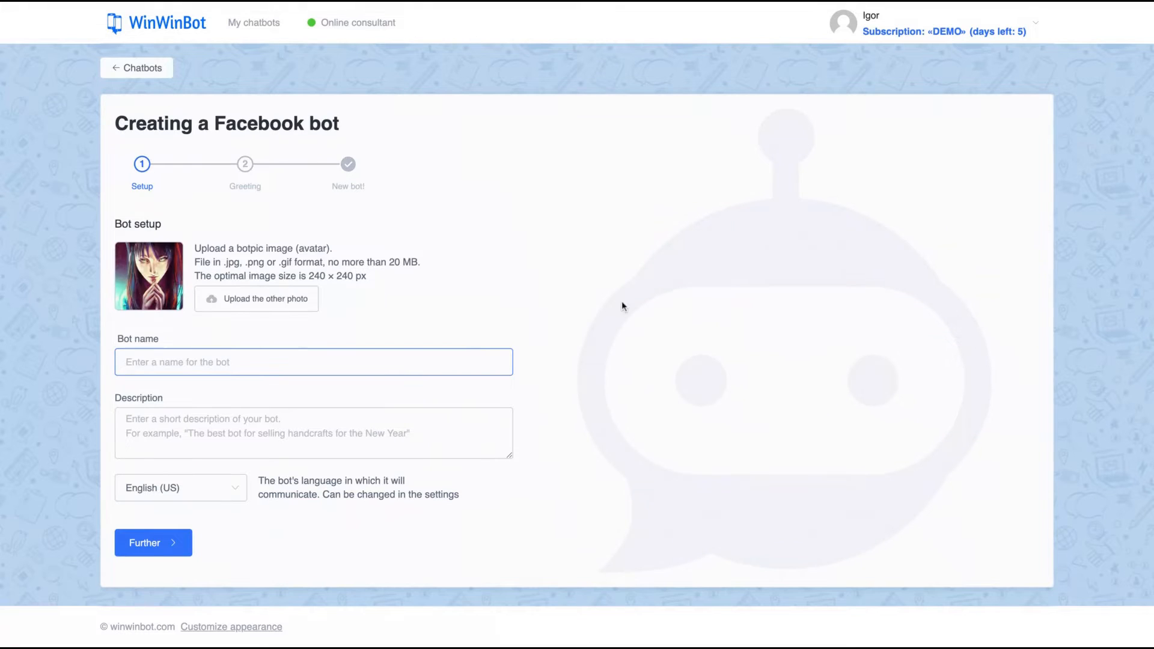
type("AppSumo Test")
left_click(317, 448)
type("Here is my first bot")
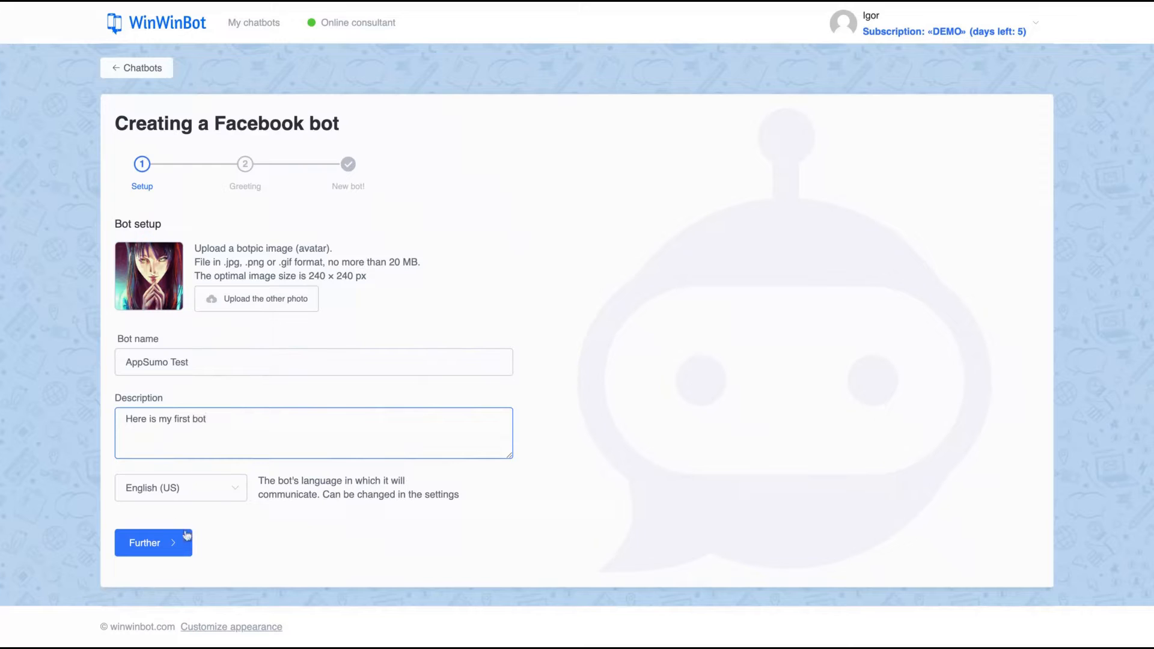
Step: Select English (US) as the bot's language and continue to the greeting stage
left_click(235, 493)
scroll(214, 434, "down", 10)
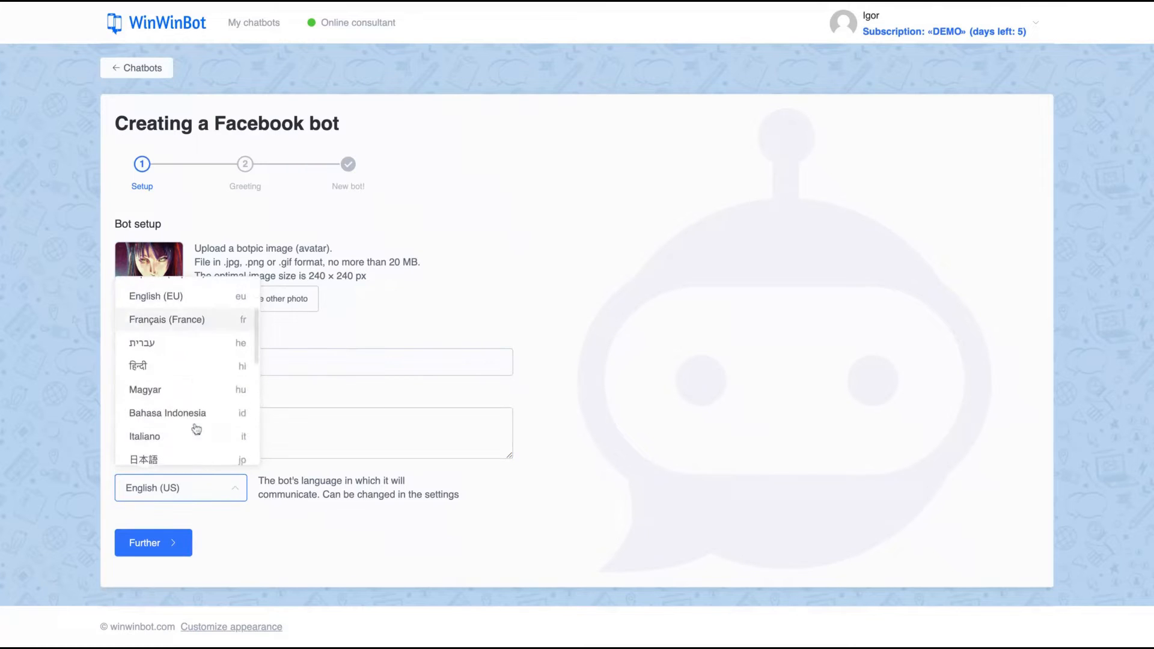
scroll(198, 437, "up", 4)
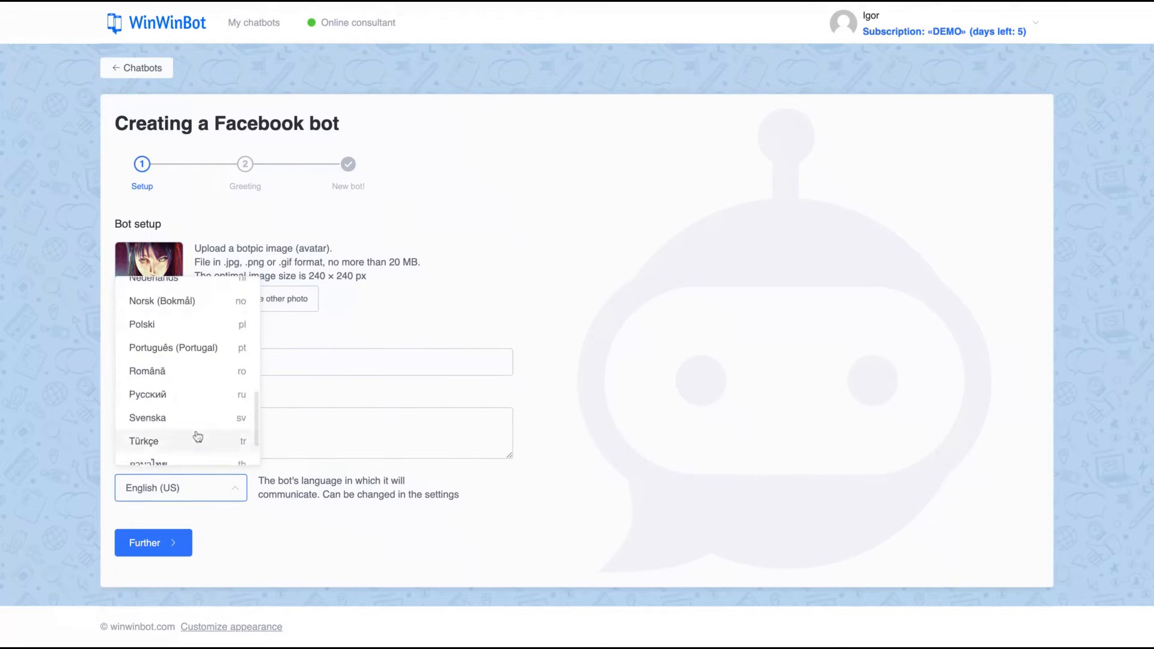
scroll(191, 435, "up", 3)
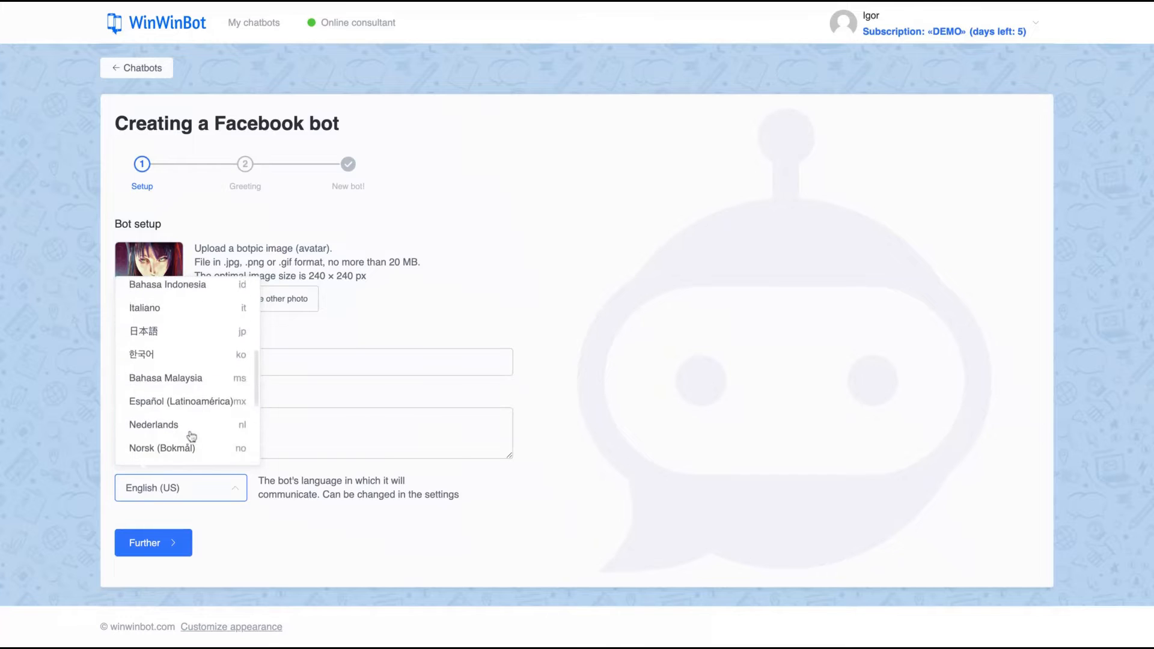
scroll(187, 370, "up", 5)
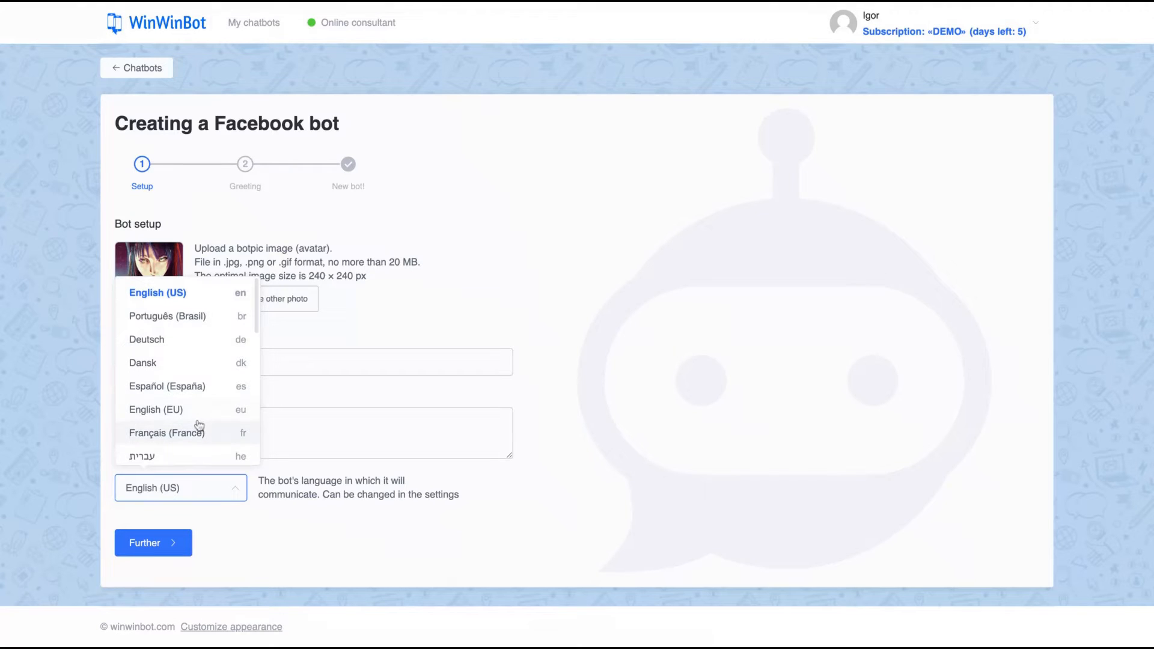
left_click(177, 304)
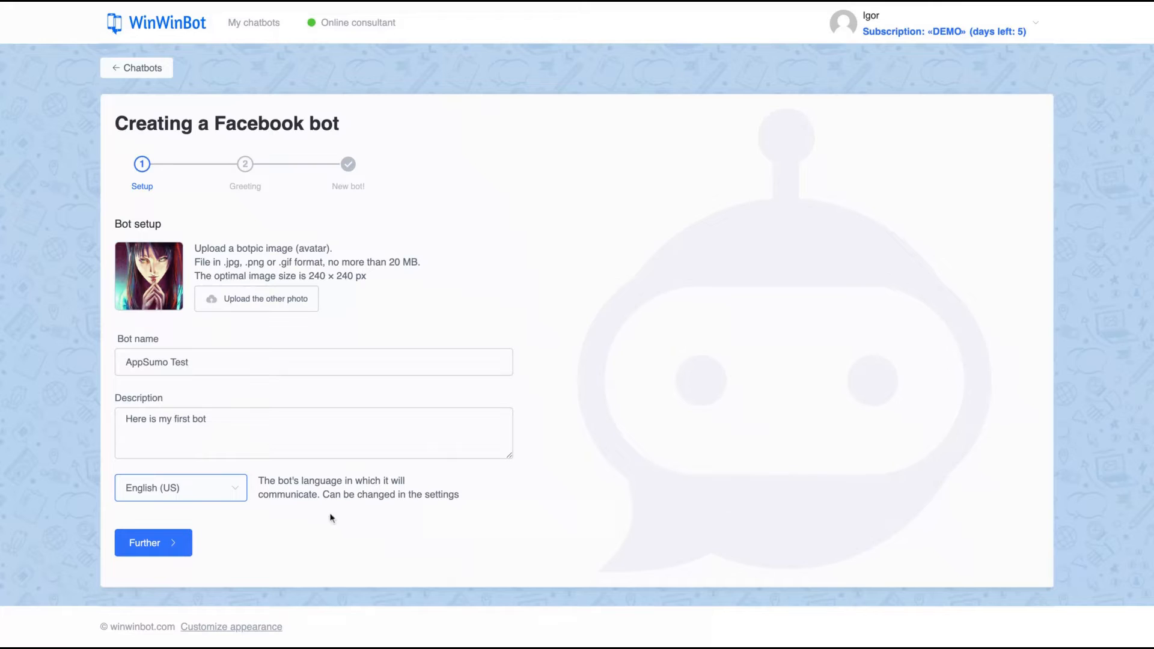
left_click(162, 547)
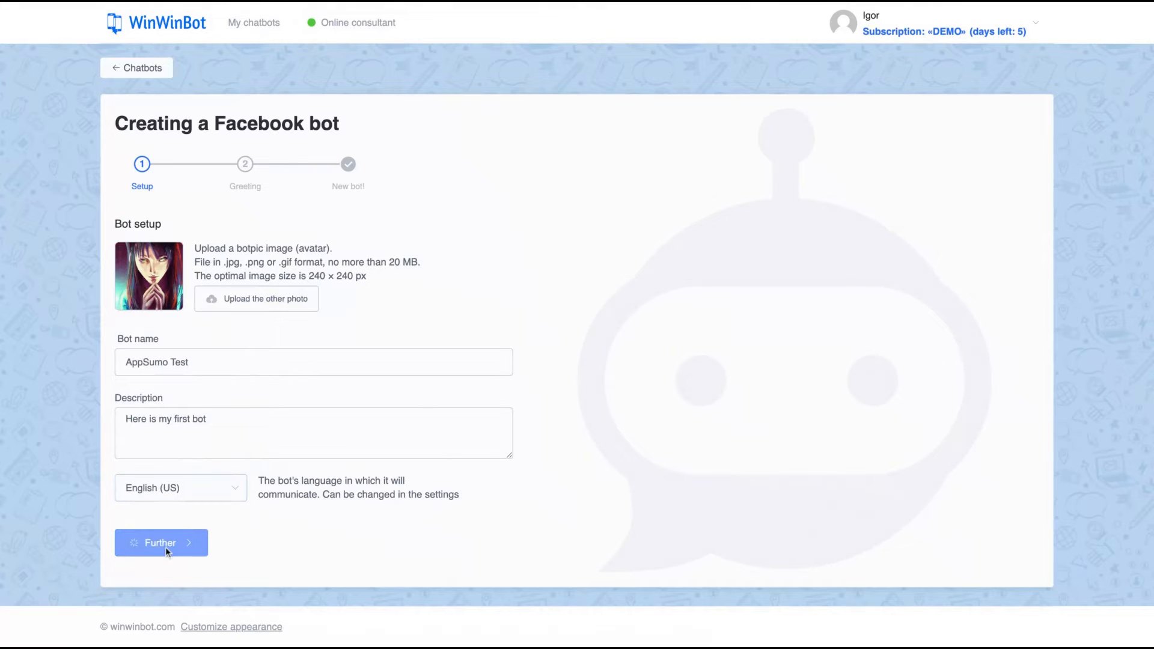
Step: Write the welcome message "Hi, nice to meet you!" and add the smiling halo emoji at its end
left_click(187, 339)
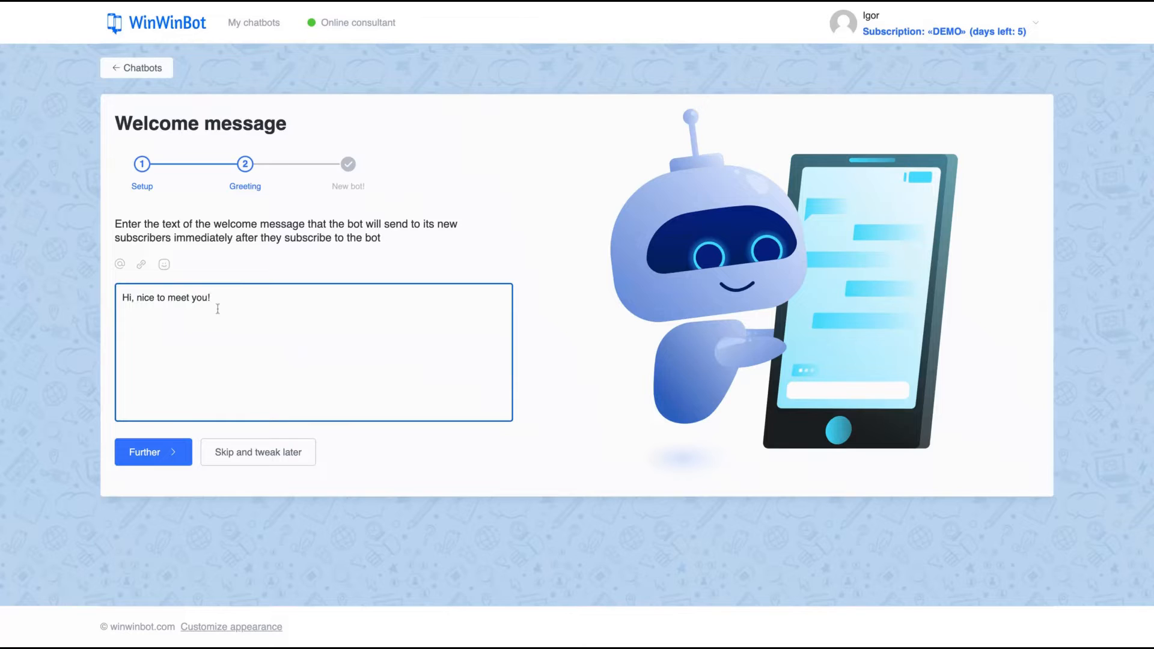
left_click(168, 269)
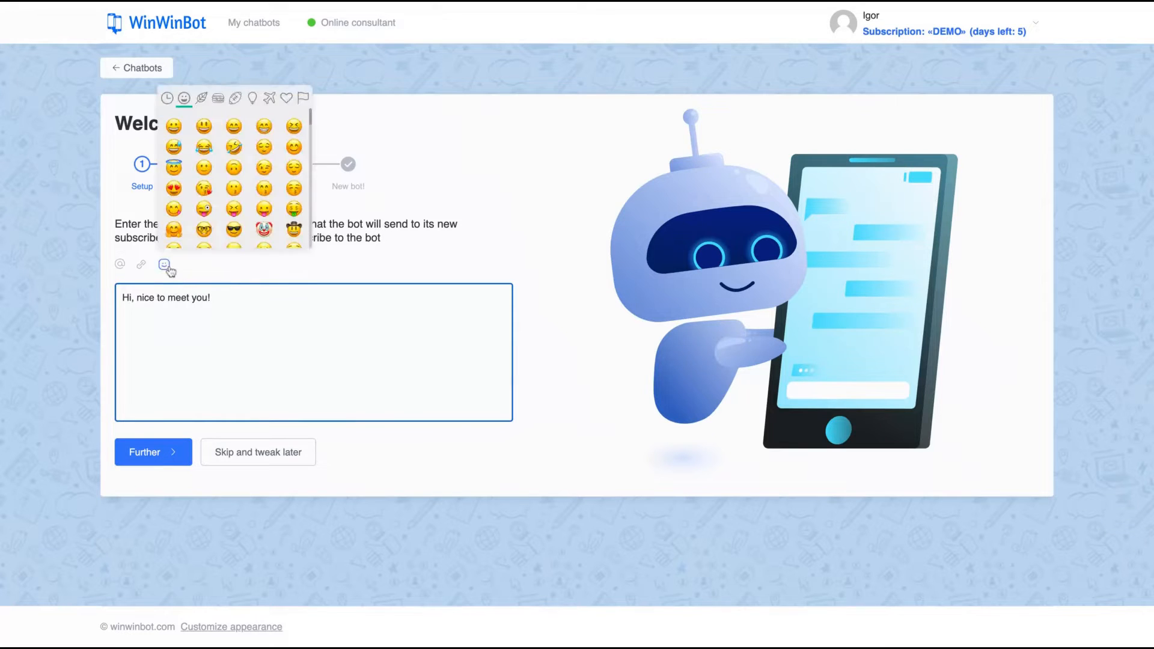
left_click(174, 167)
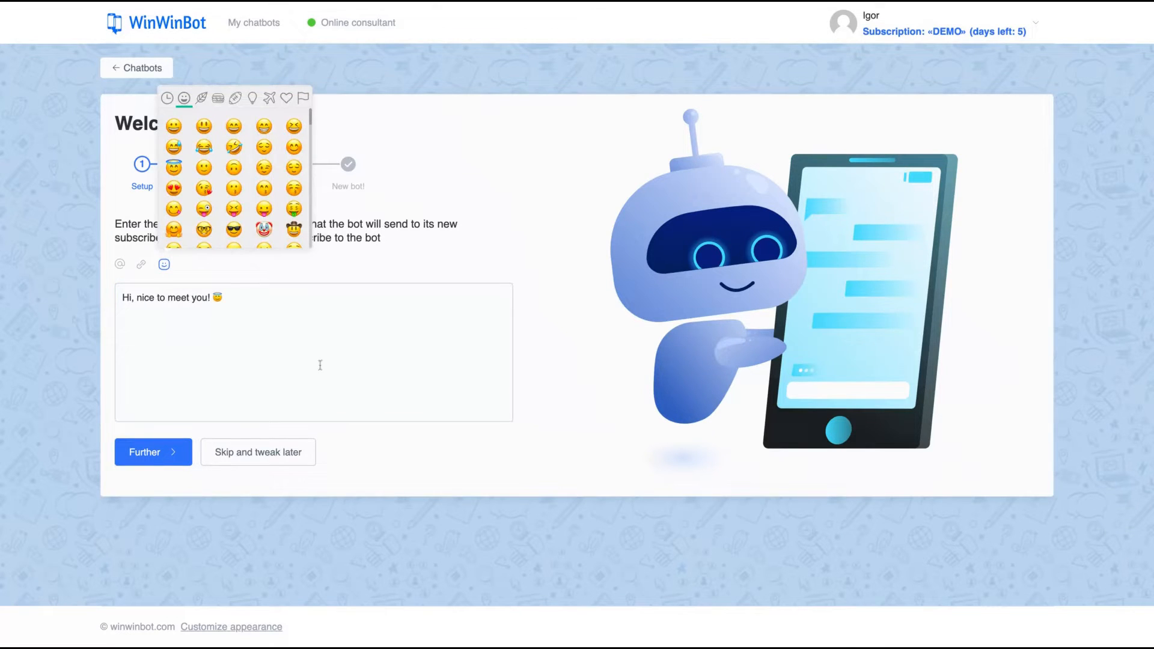
Step: Submit the welcome message and complete the bot setup, copying the admin code message before finishing
left_click(139, 456)
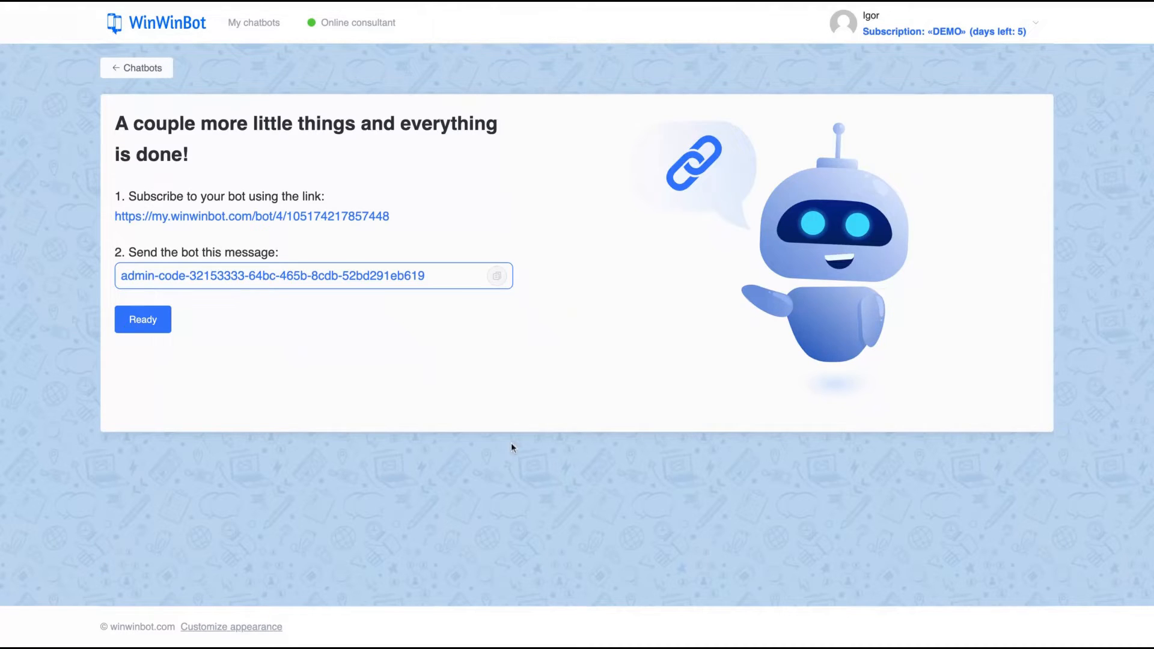
left_click(498, 277)
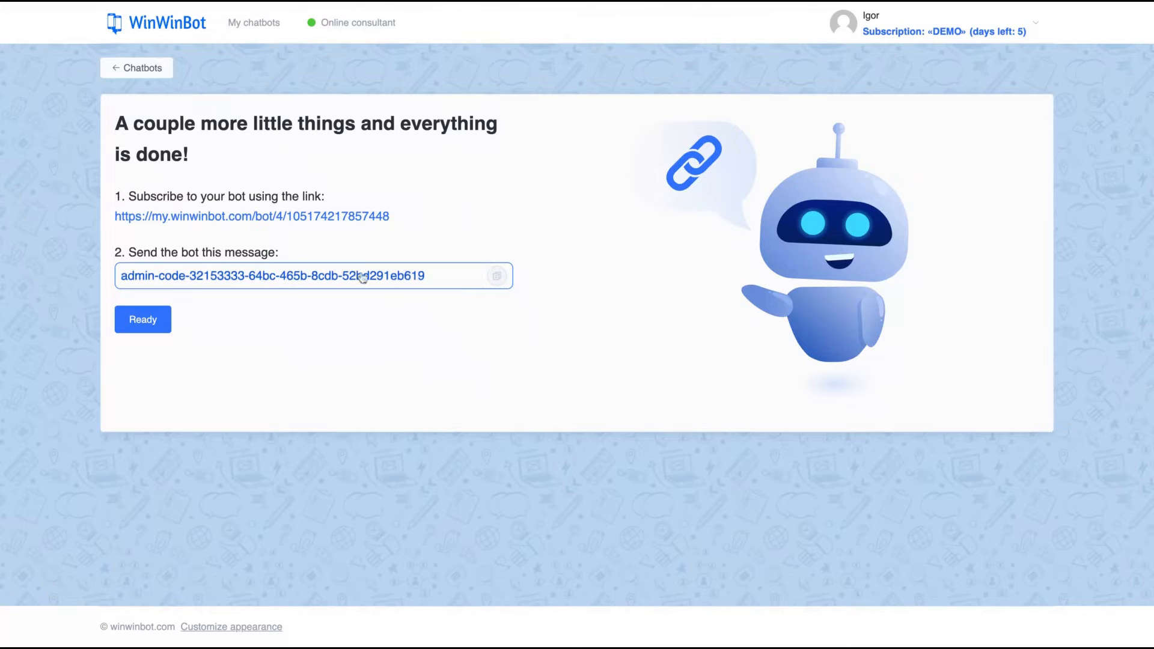
left_click(161, 327)
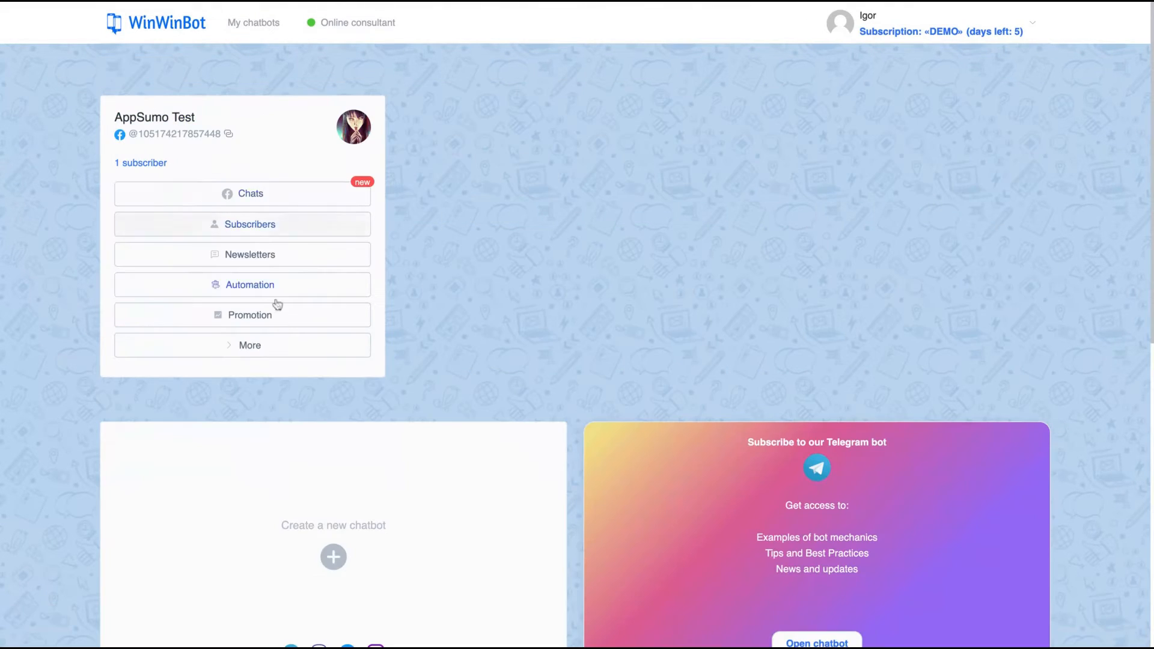
Step: Look over the new AppSumo Test bot's card and browse its subscriber, newsletter and automation sections
scroll(319, 373, "down", 2)
scroll(566, 330, "up", 2)
left_click(141, 165)
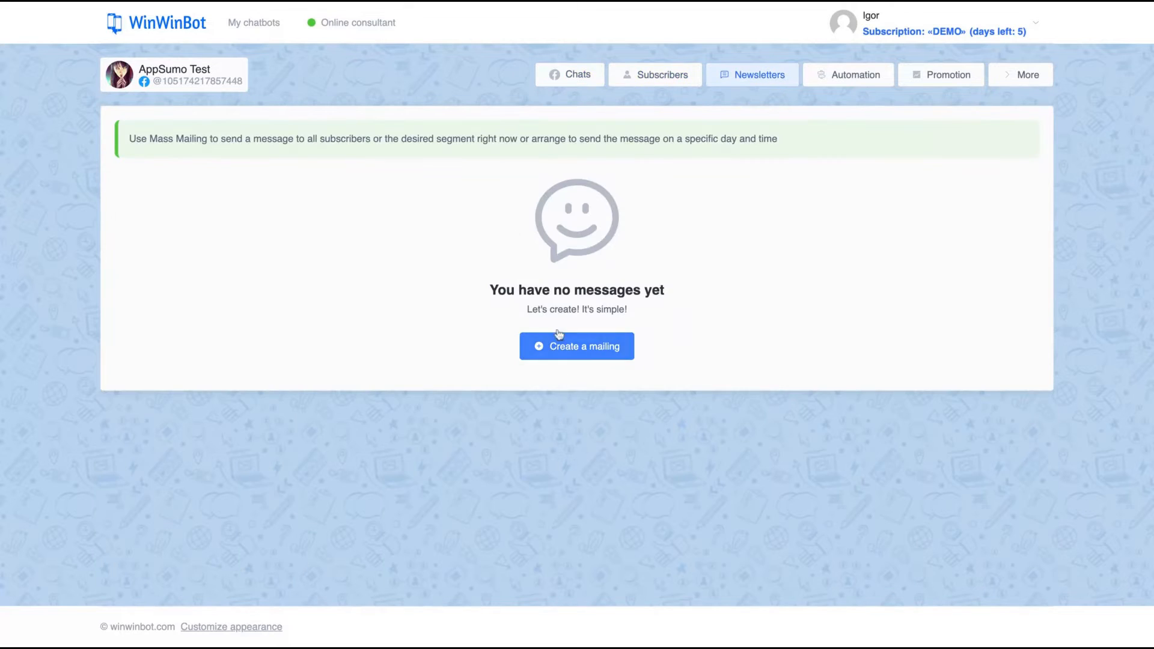
left_click(856, 77)
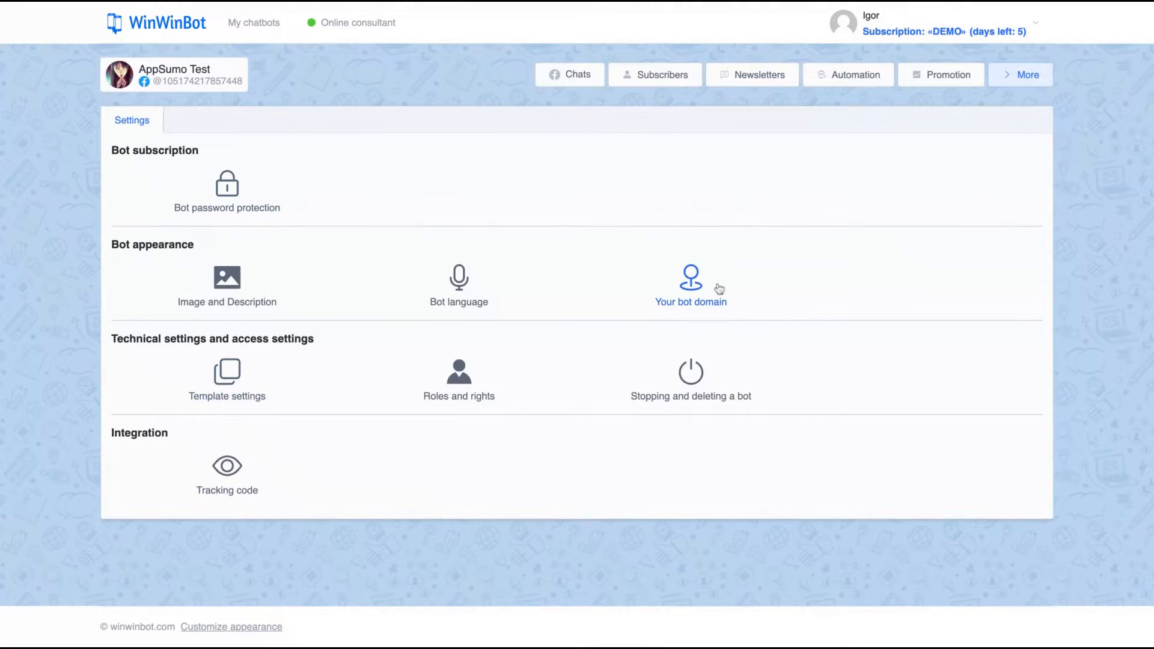
Step: Open the bot domain settings and read how to link a custom domain and which links get branded
left_click(683, 293)
left_click_drag(276, 288, 188, 180)
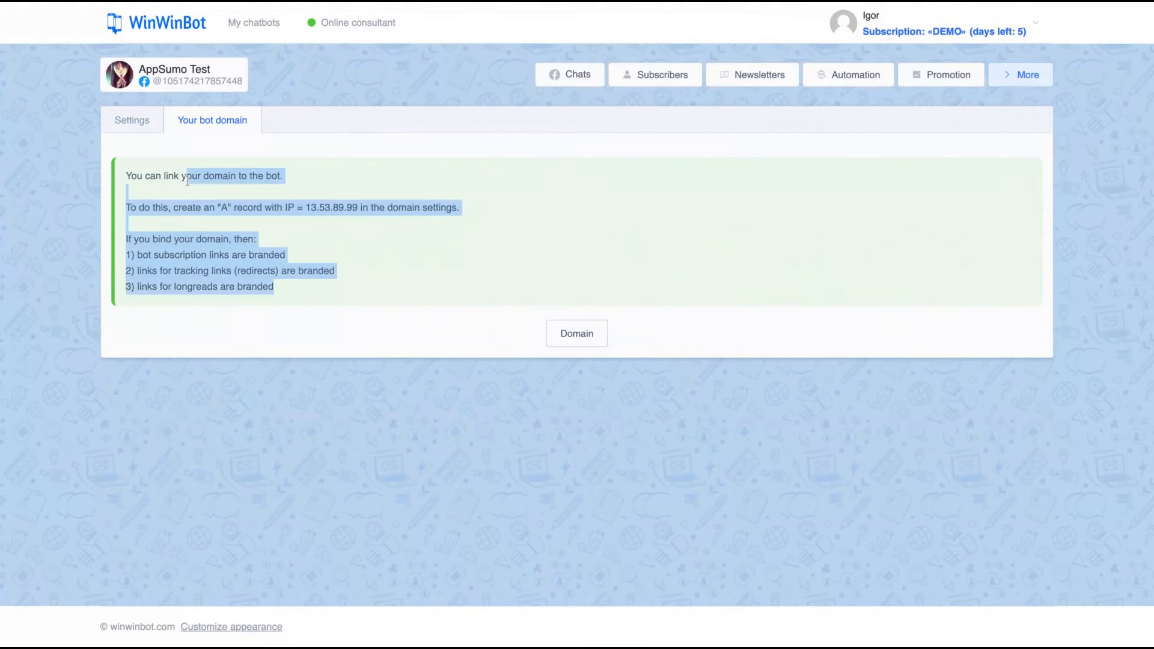
left_click_drag(275, 289, 283, 176)
left_click(131, 119)
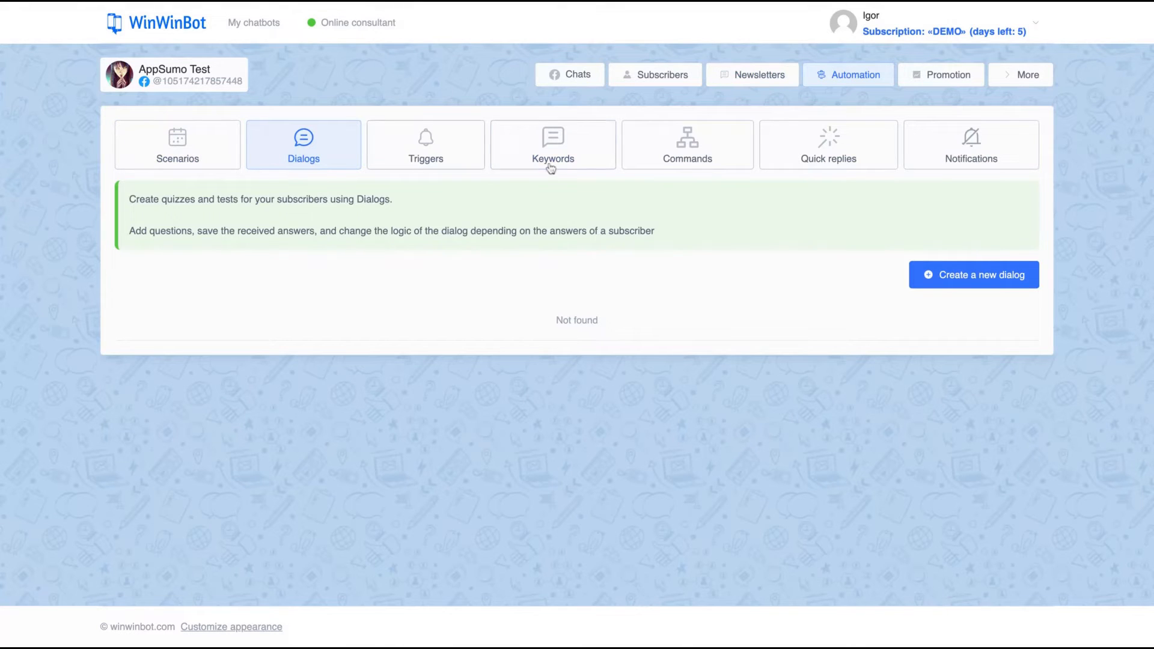
Step: Review the bot's Chats, Subscribers and Newsletters sections one after another
left_click(579, 78)
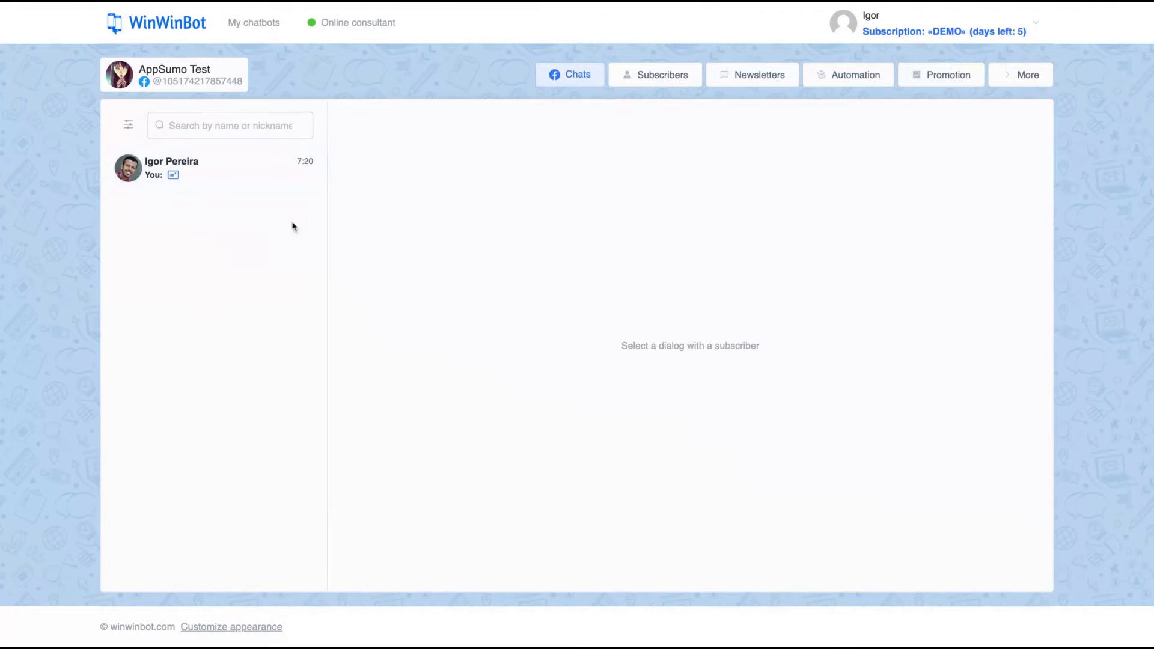
left_click(632, 83)
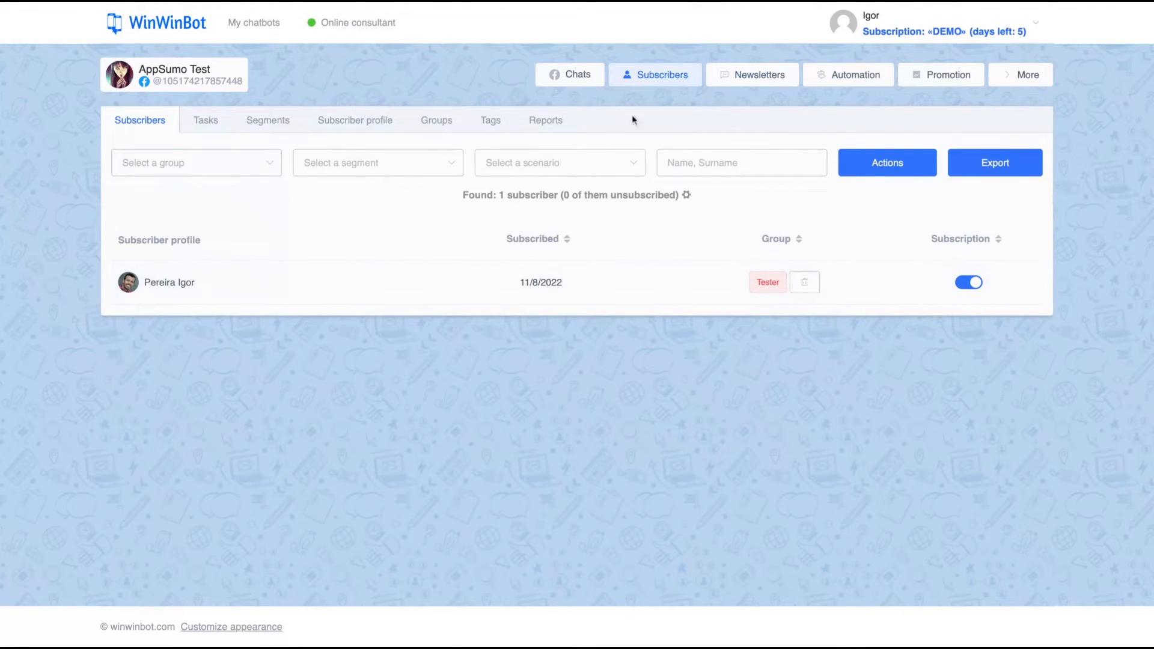
left_click(760, 76)
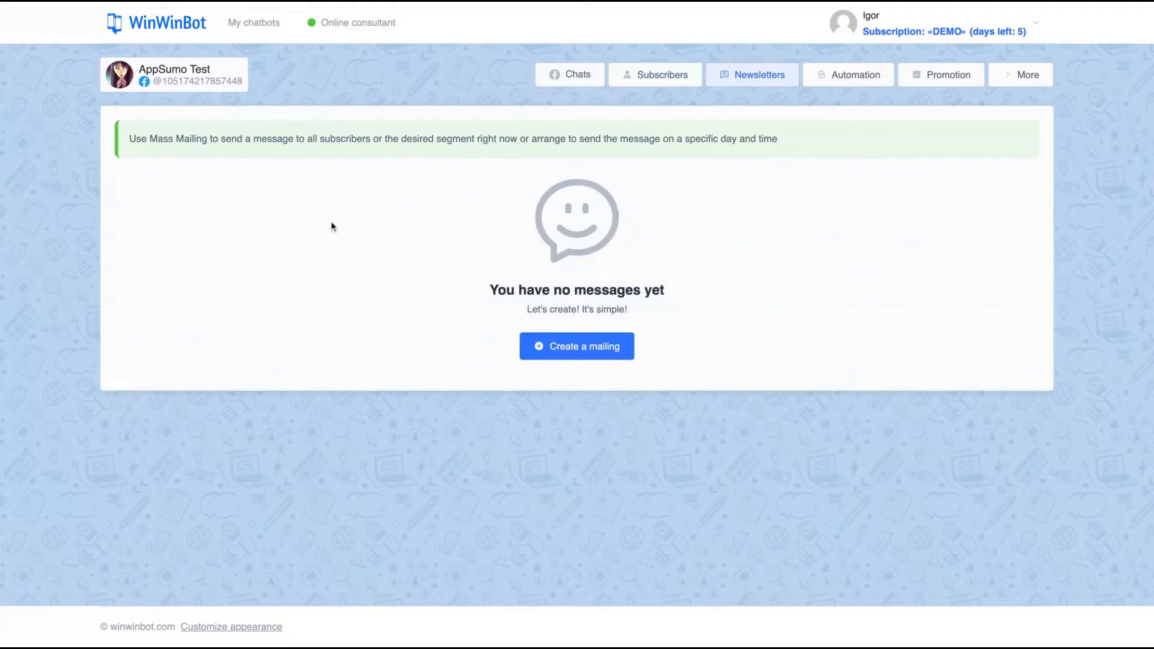
Step: Open a new mailing form and examine its message box, attachment types and sending options
left_click(582, 360)
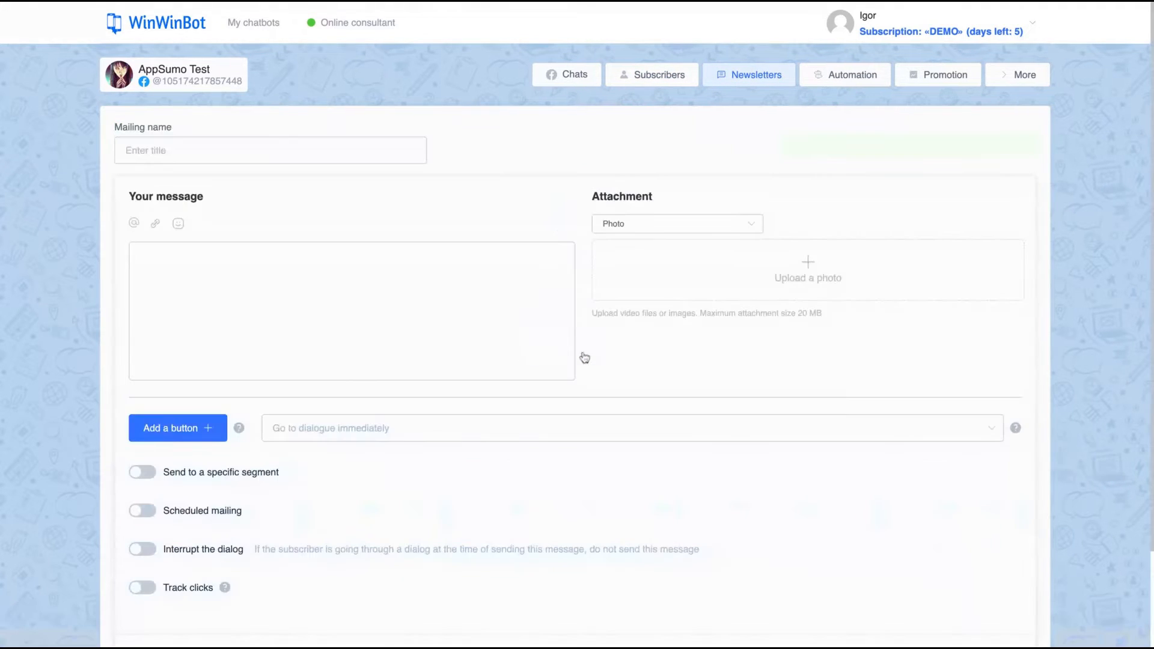
left_click(275, 299)
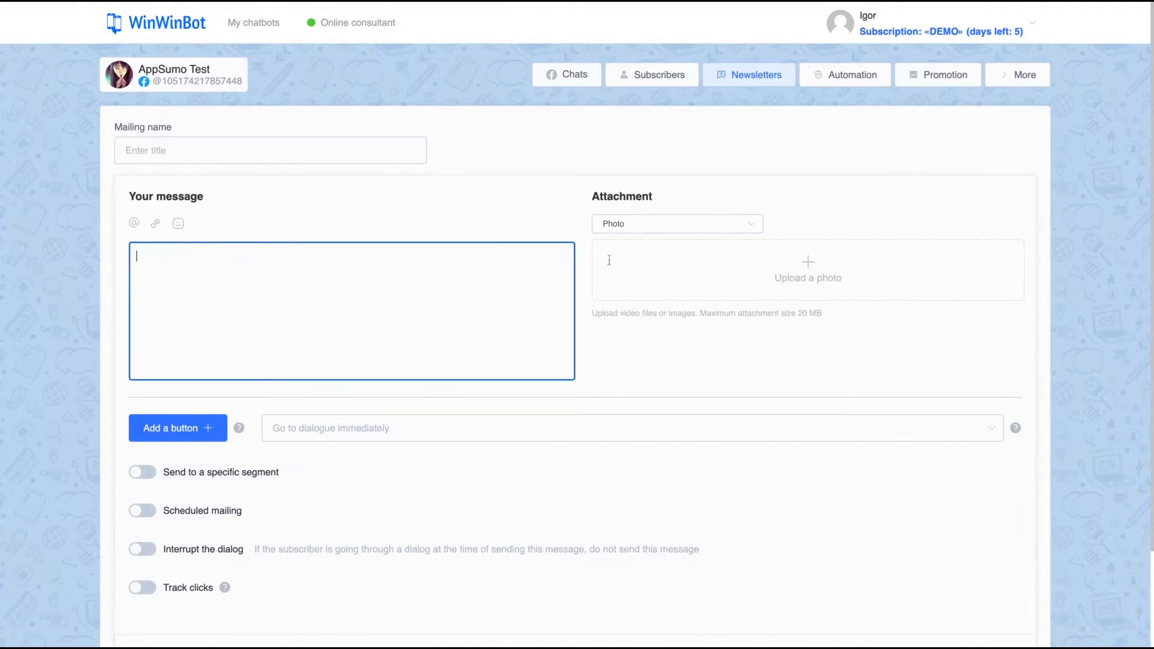
left_click(665, 224)
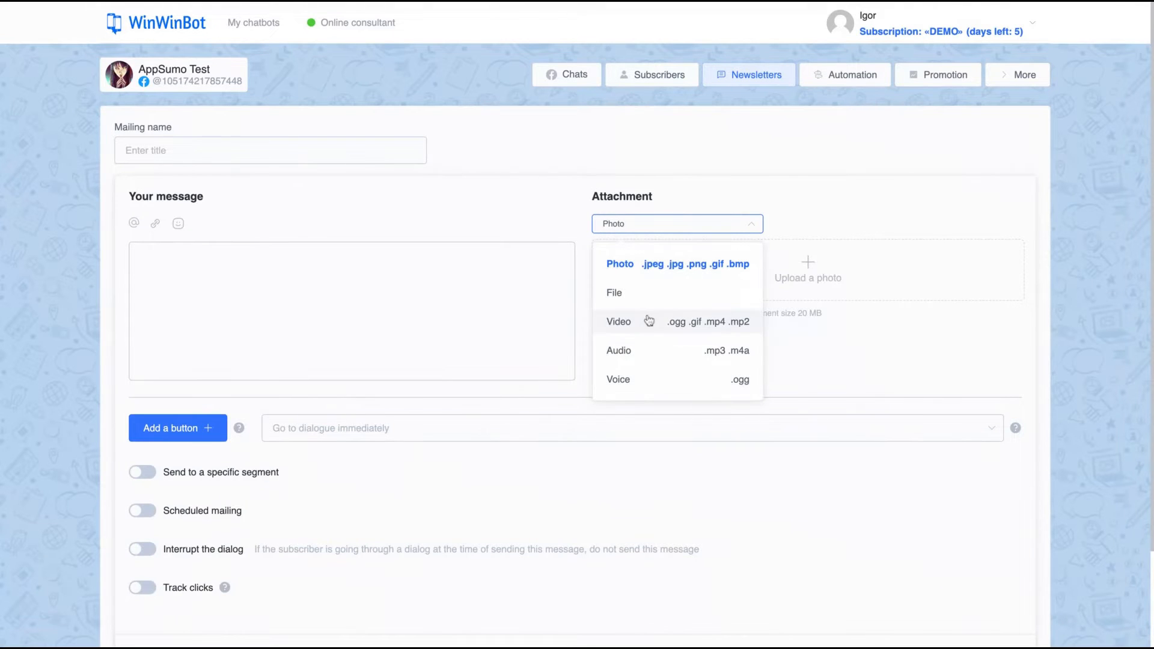
left_click(433, 286)
scroll(460, 308, "down", 1)
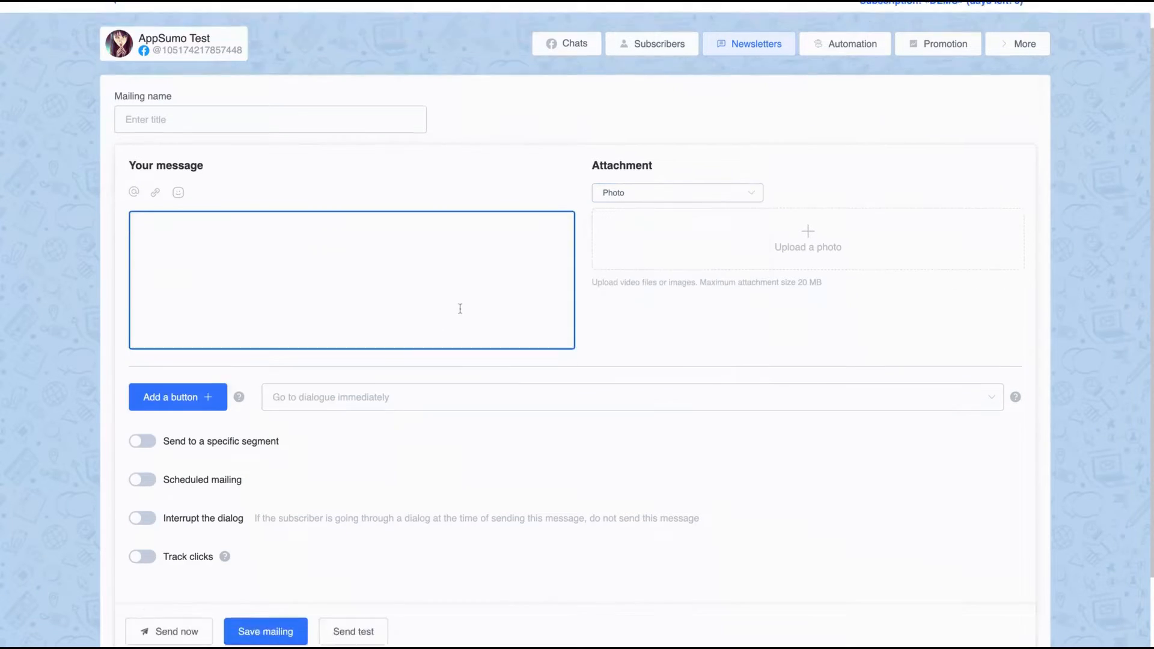
scroll(460, 309, "down", 2)
scroll(489, 321, "up", 4)
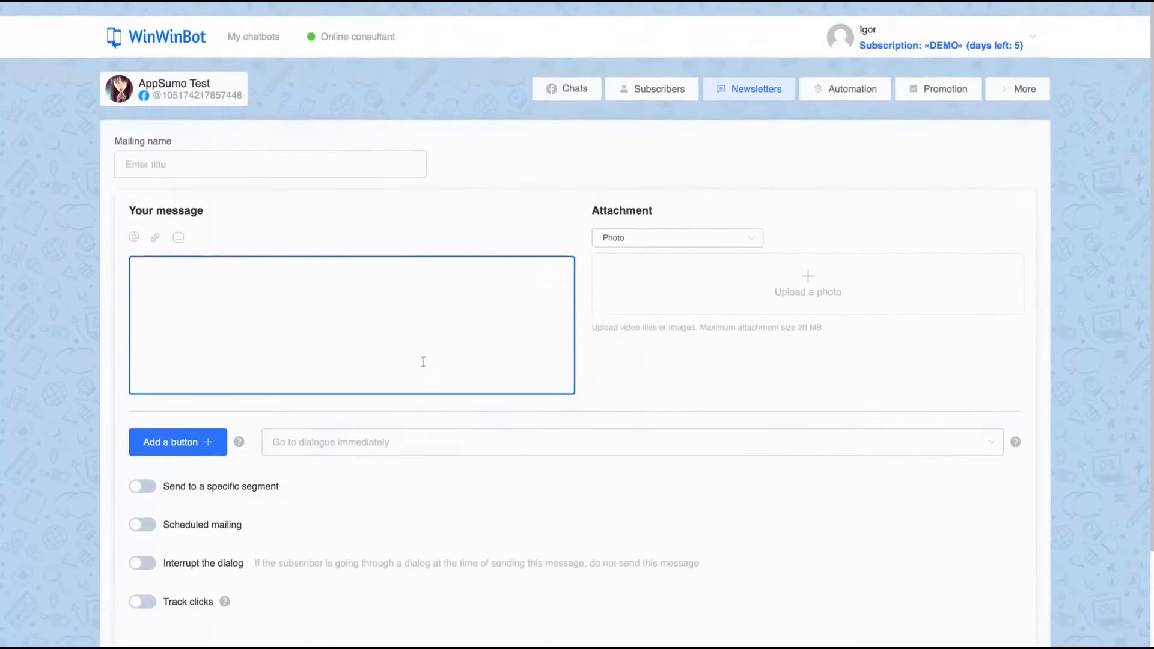
Step: Review the bot's automation scenarios and read the description of how Dialogs are used for quizzes and tests
left_click(860, 88)
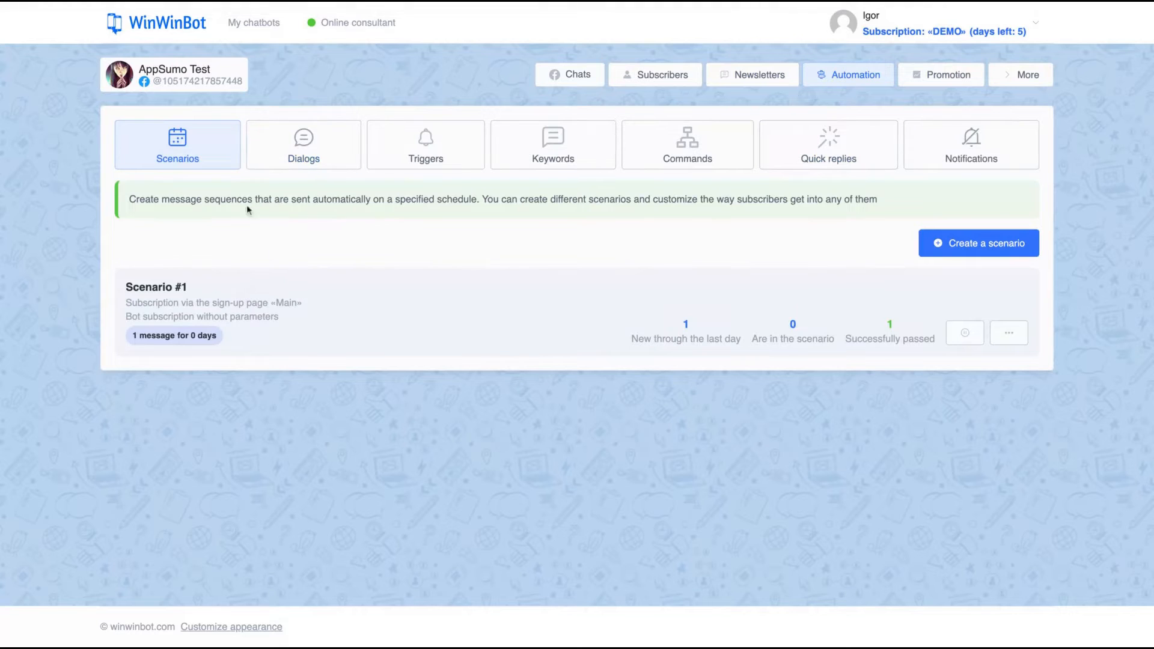
left_click(273, 165)
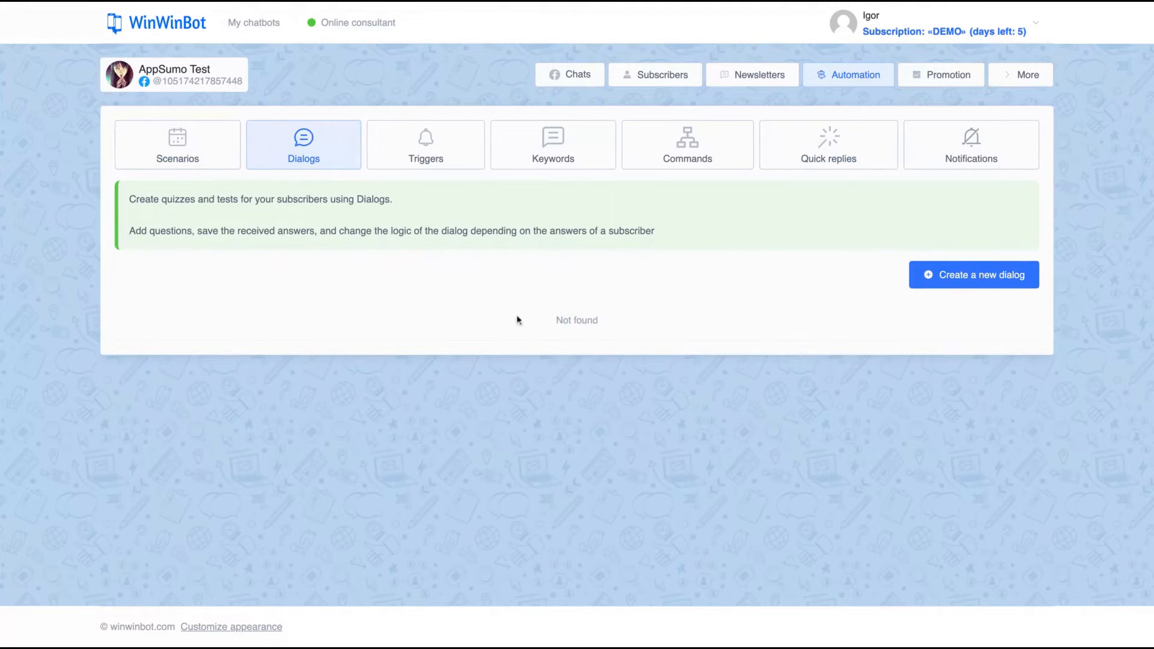
left_click_drag(129, 199, 655, 231)
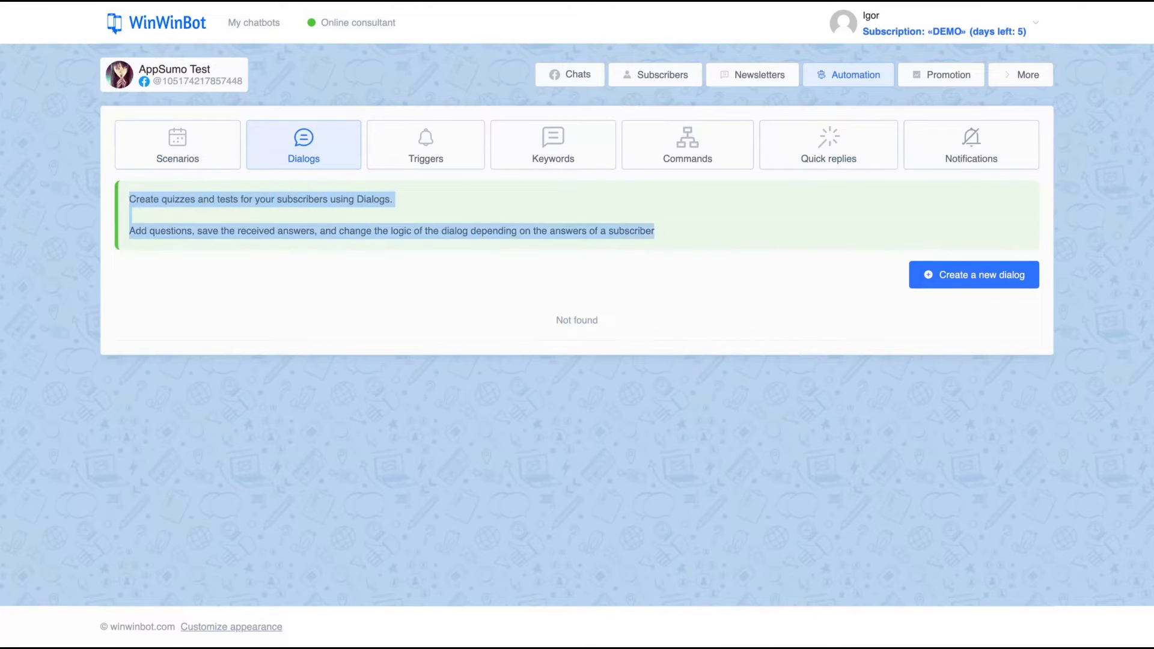
Step: Create a new dialog and title it "Quiz 1"
left_click(938, 272)
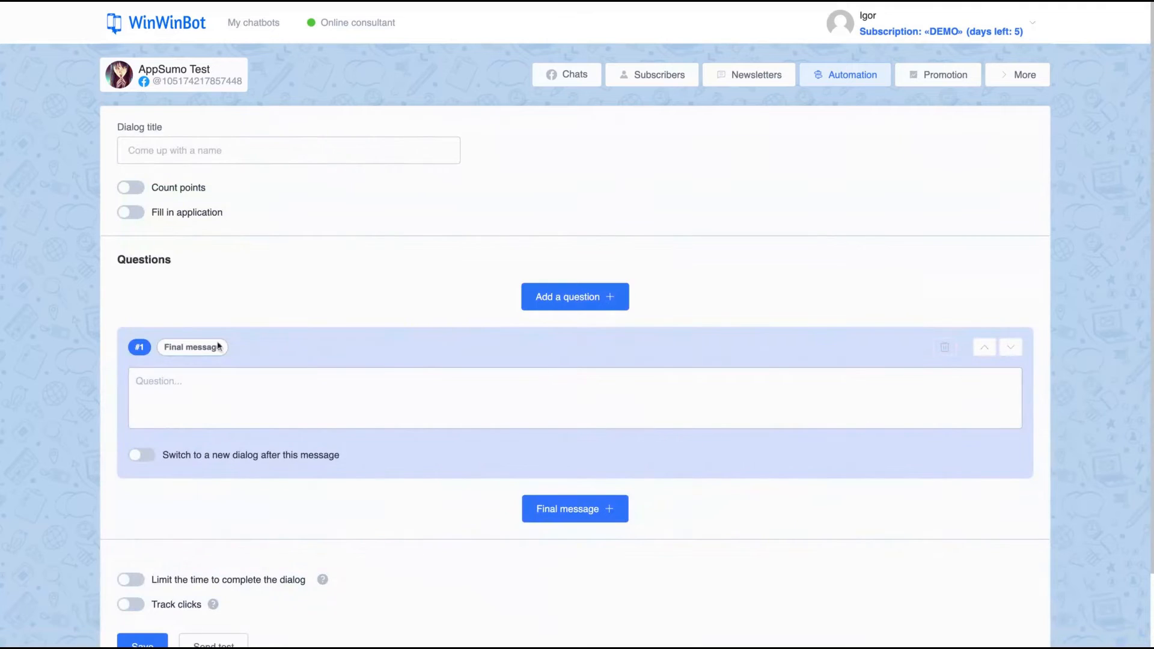
scroll(222, 329, "down", 1)
left_click(323, 116)
type("Quiz 1")
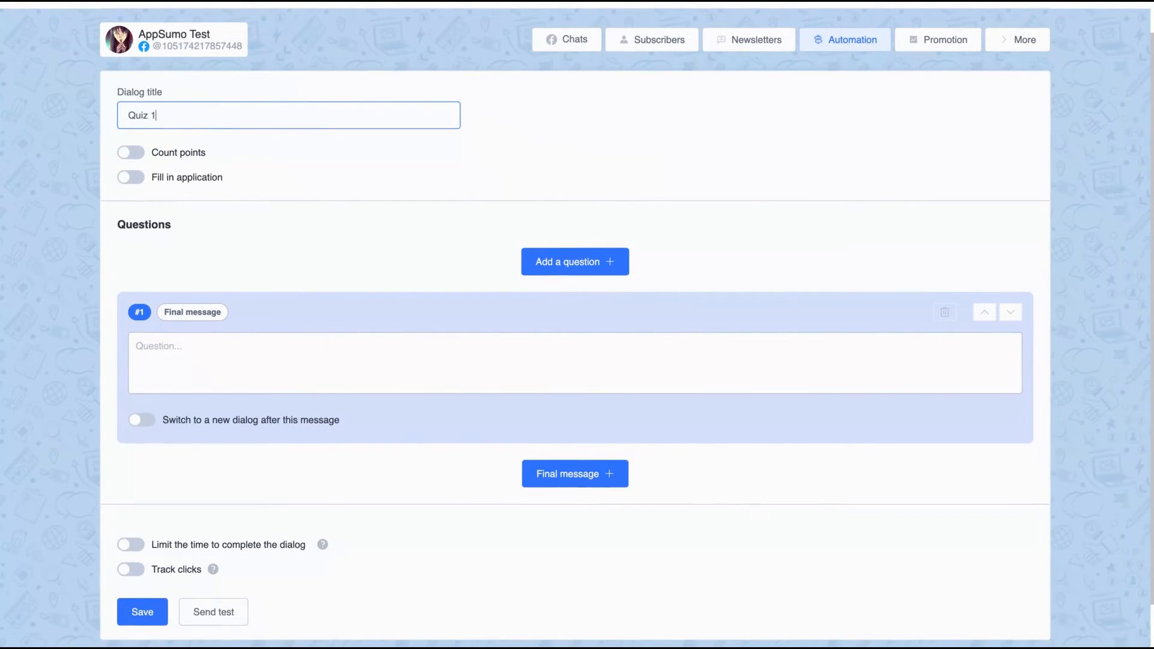
Step: Try the Count points and Fill in application options, switch both back off and close the empty final message editor
left_click(130, 152)
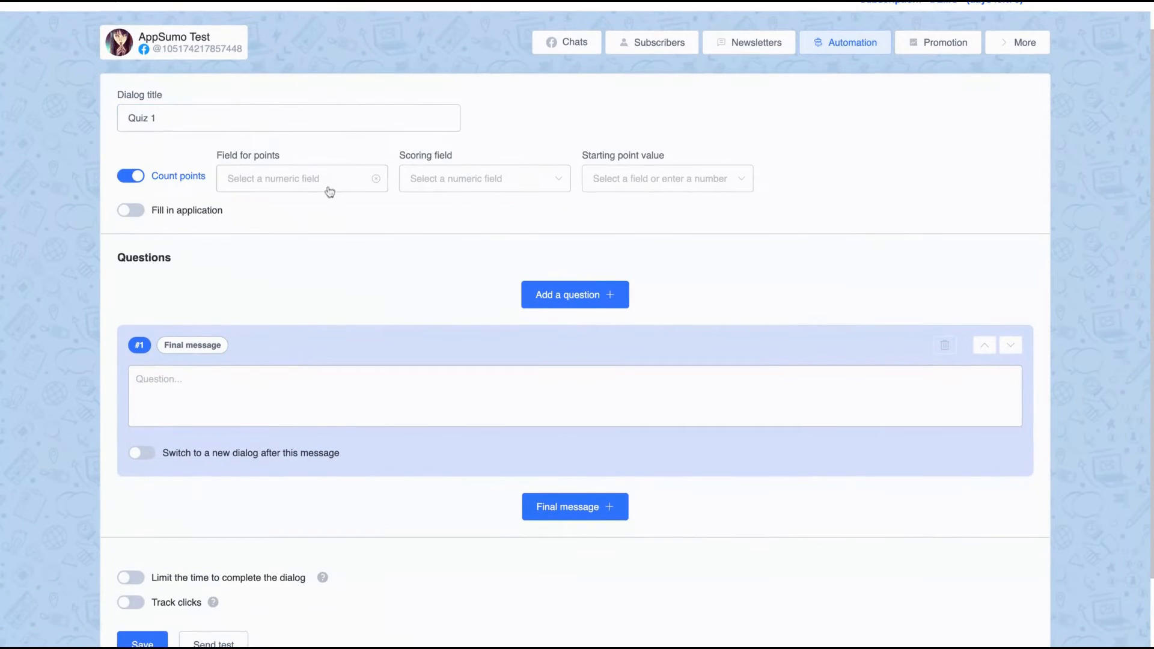
left_click(133, 181)
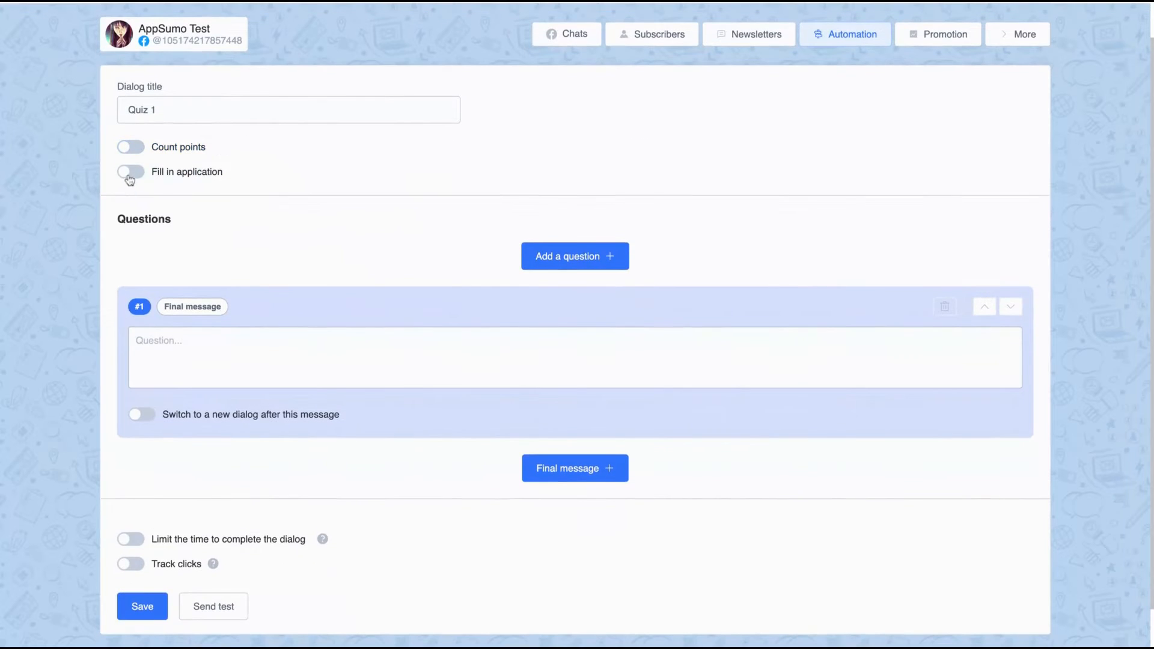
left_click(131, 172)
left_click(278, 178)
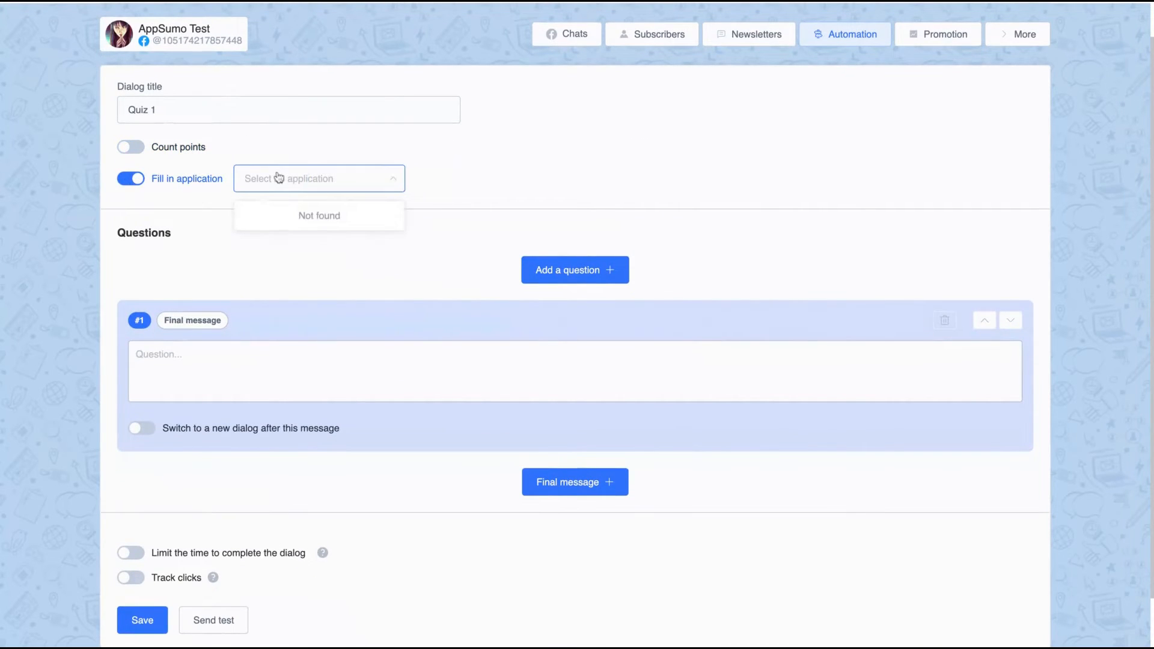
left_click(278, 178)
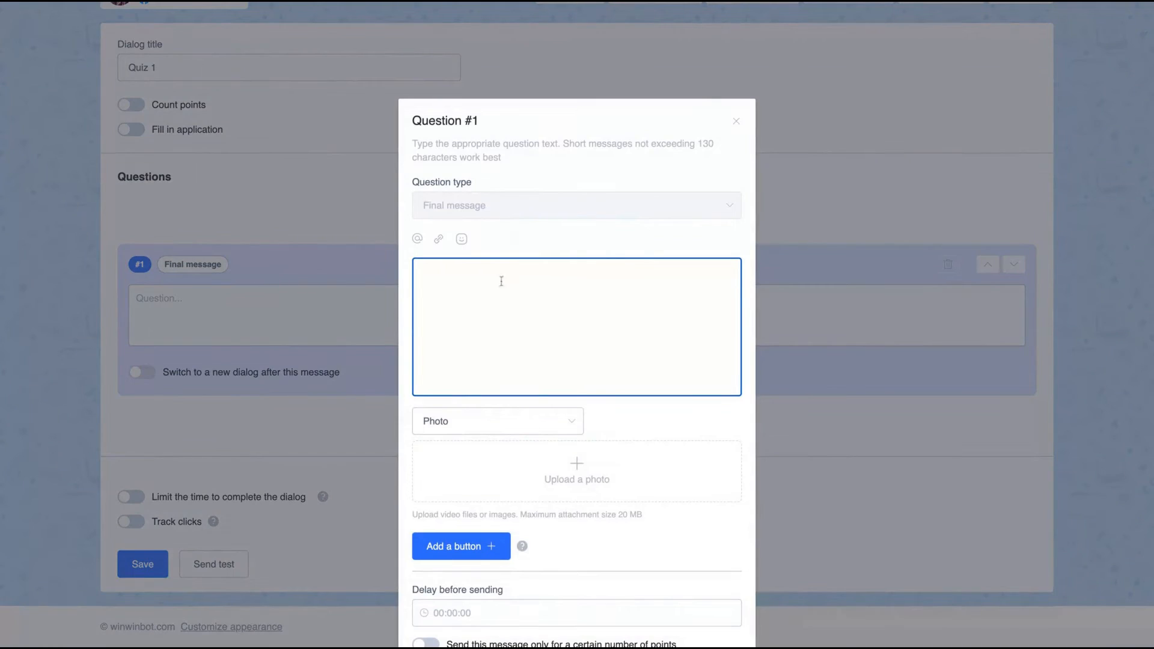
left_click(736, 121)
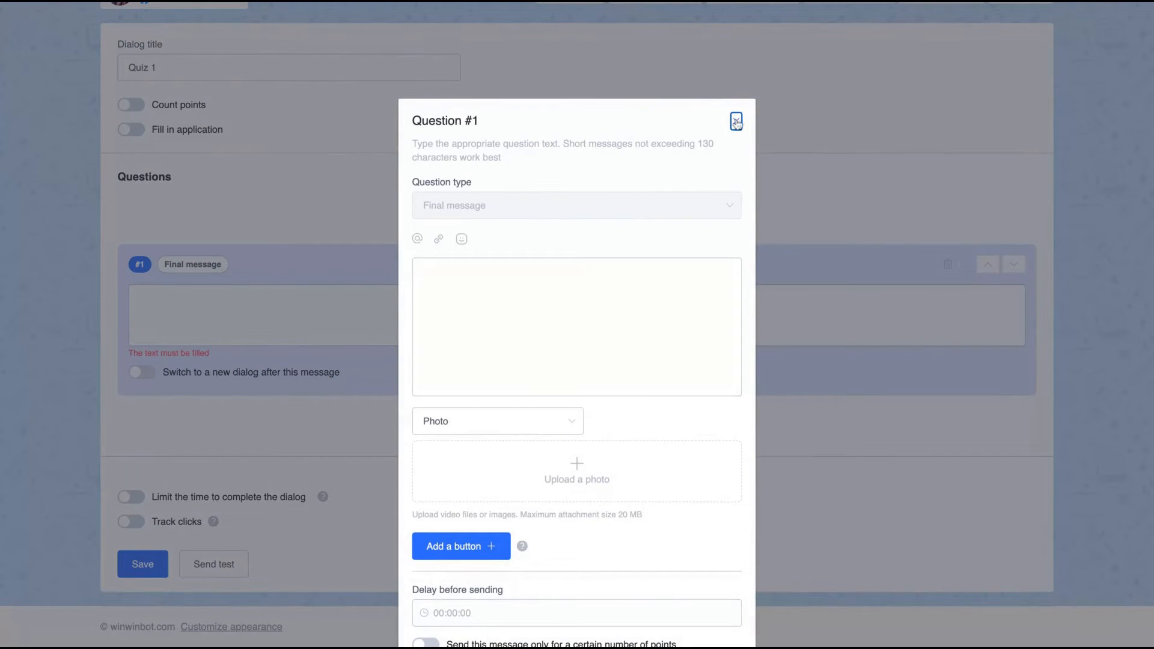
left_click(737, 121)
Step: Add a question with answer options to the quiz, with the text "Here is my first question:"
left_click(572, 227)
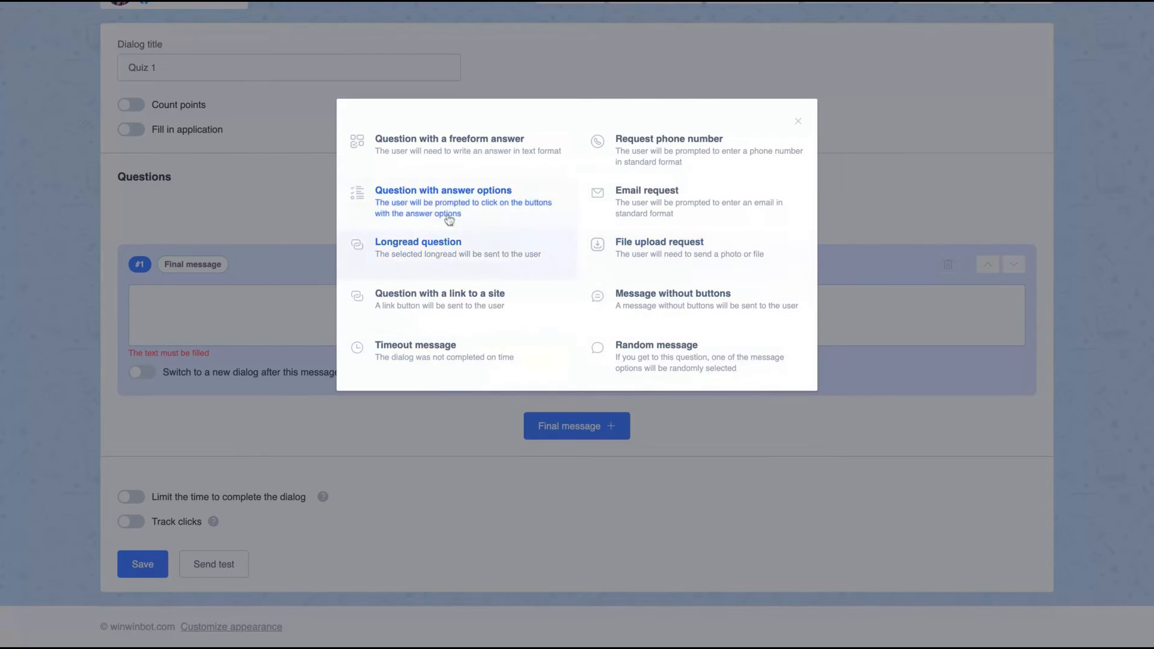
left_click(472, 209)
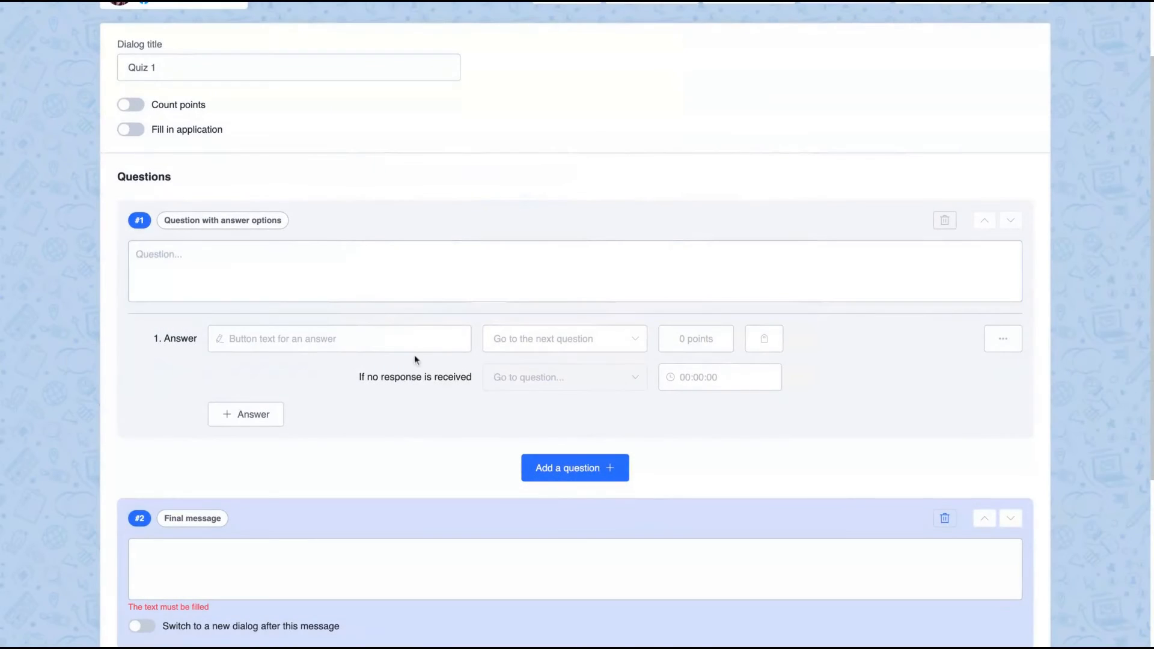
left_click(212, 259)
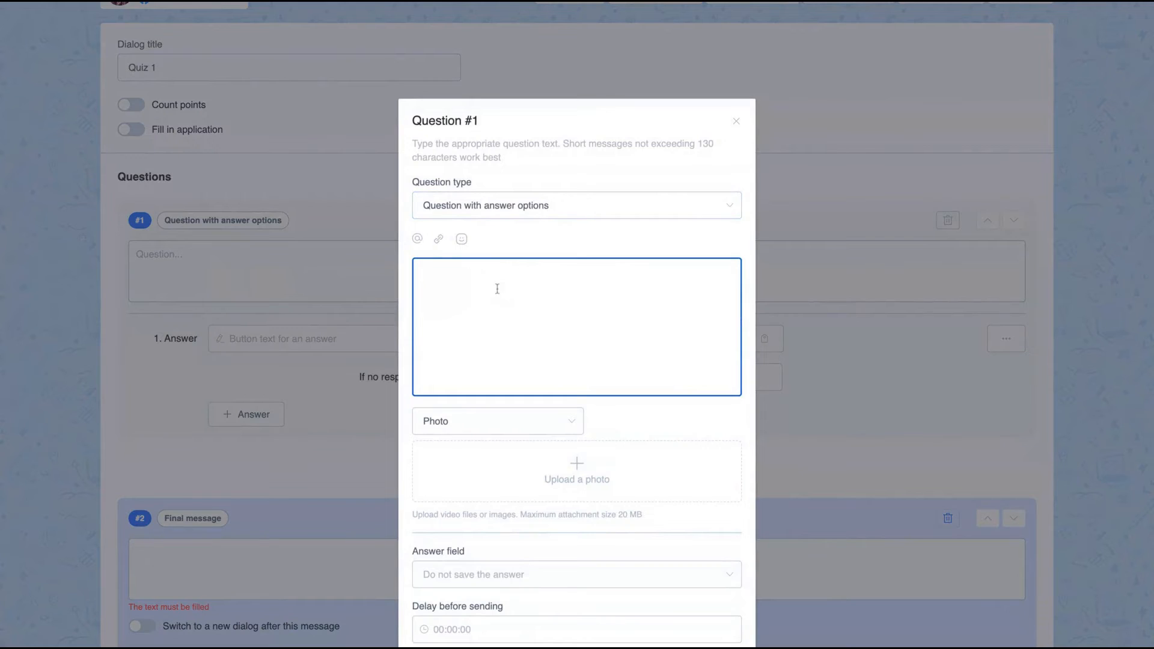
type("Here is m")
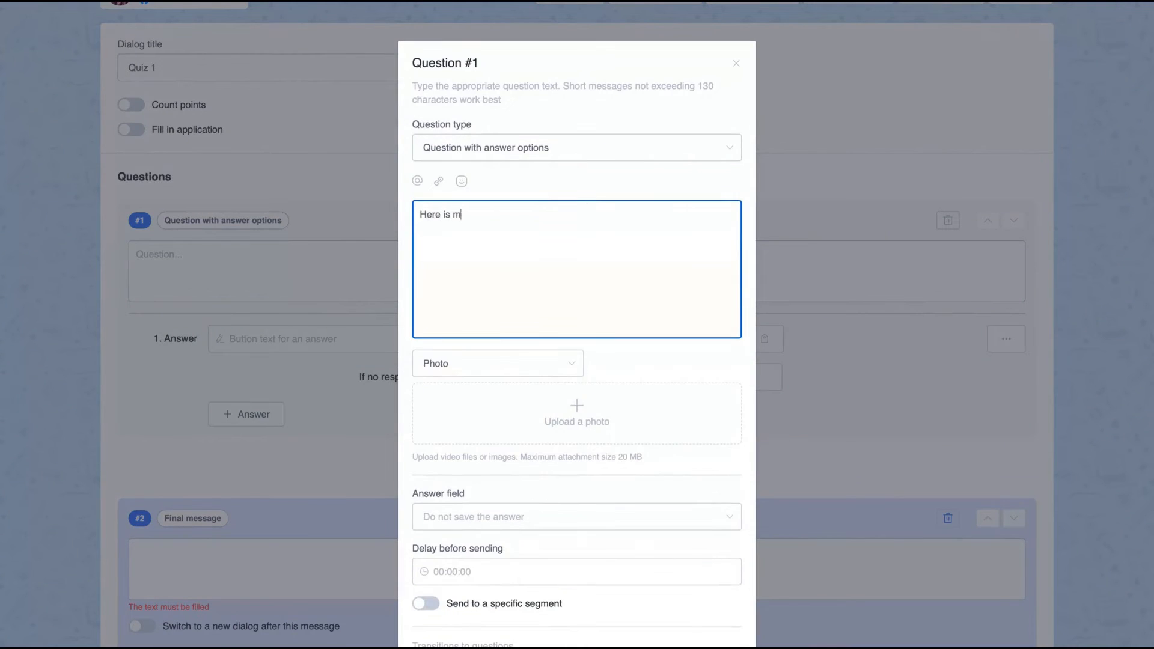
type("y first question:")
Step: Examine the attachment types, answer field choices and remaining settings available for the first question
left_click(556, 367)
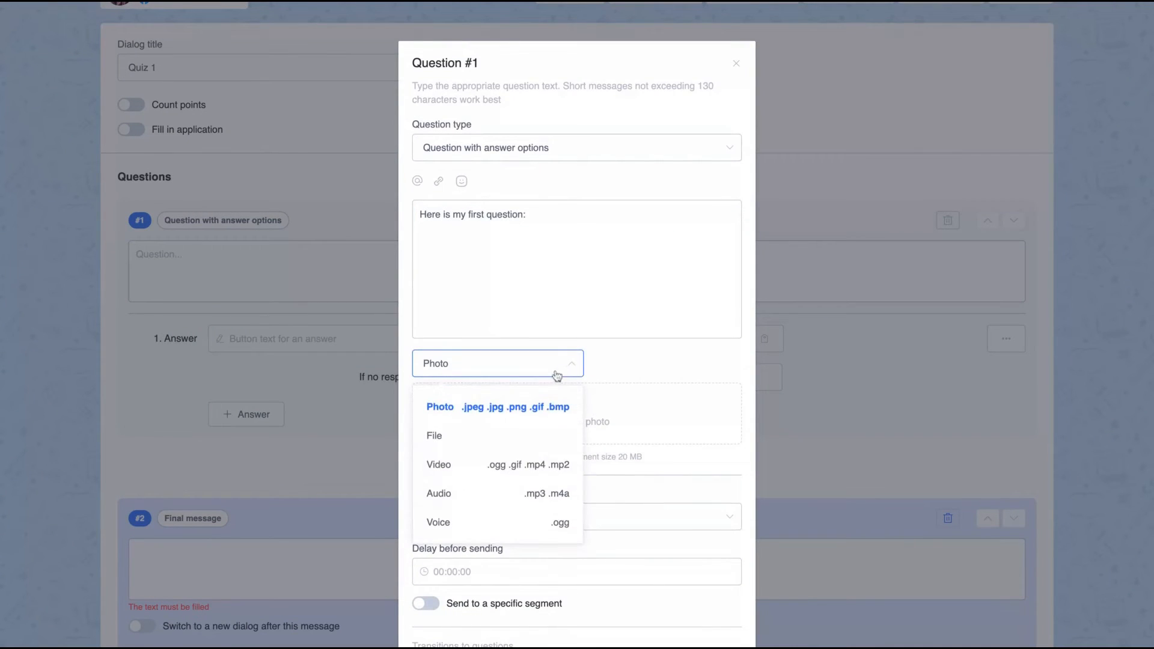
left_click(622, 372)
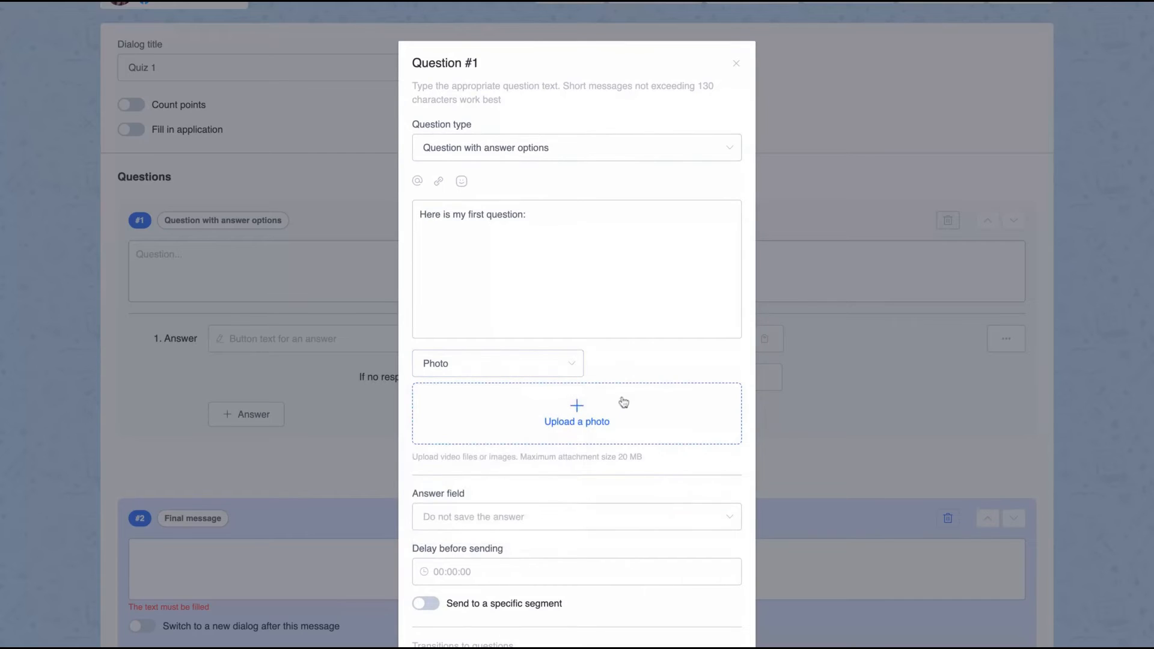
left_click(481, 517)
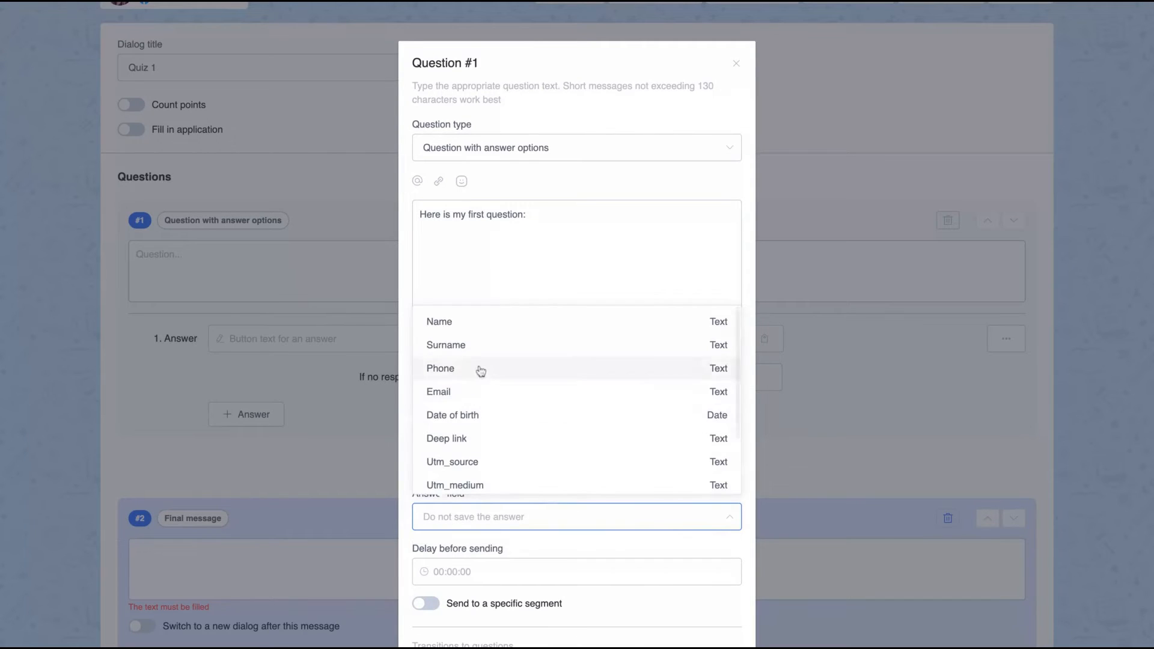
left_click(478, 536)
scroll(477, 536, "down", 2)
scroll(477, 536, "up", 3)
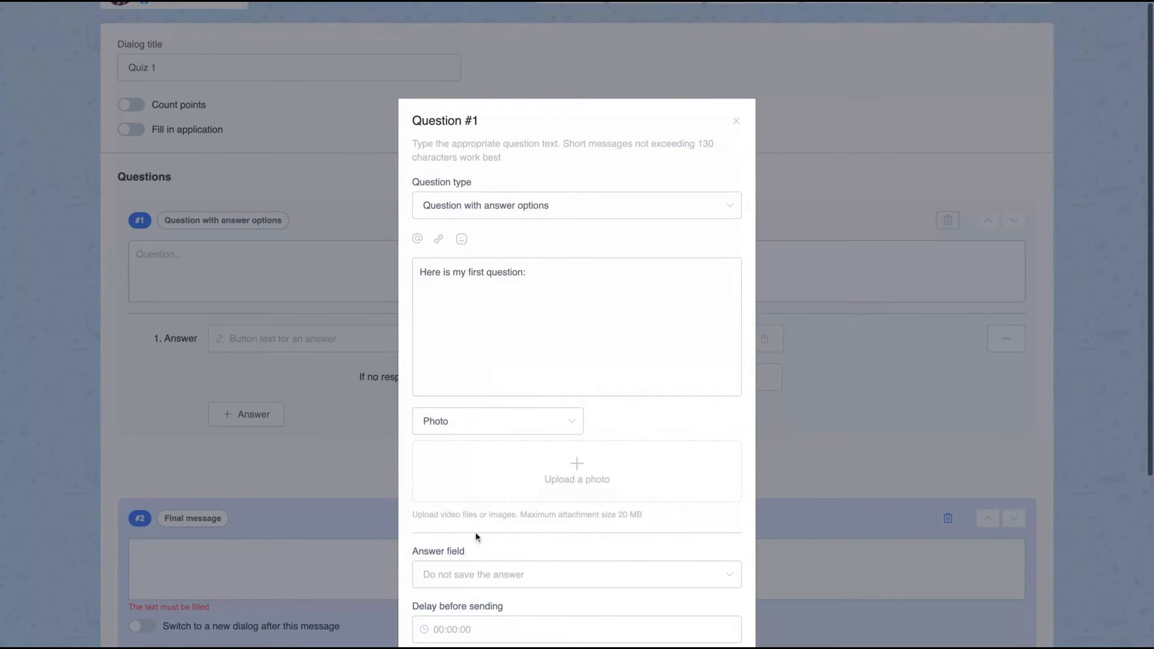
Step: Give the first question three answer options with the texts "Answer 1", "Answer 2" and "Answer 3"
left_click(370, 336)
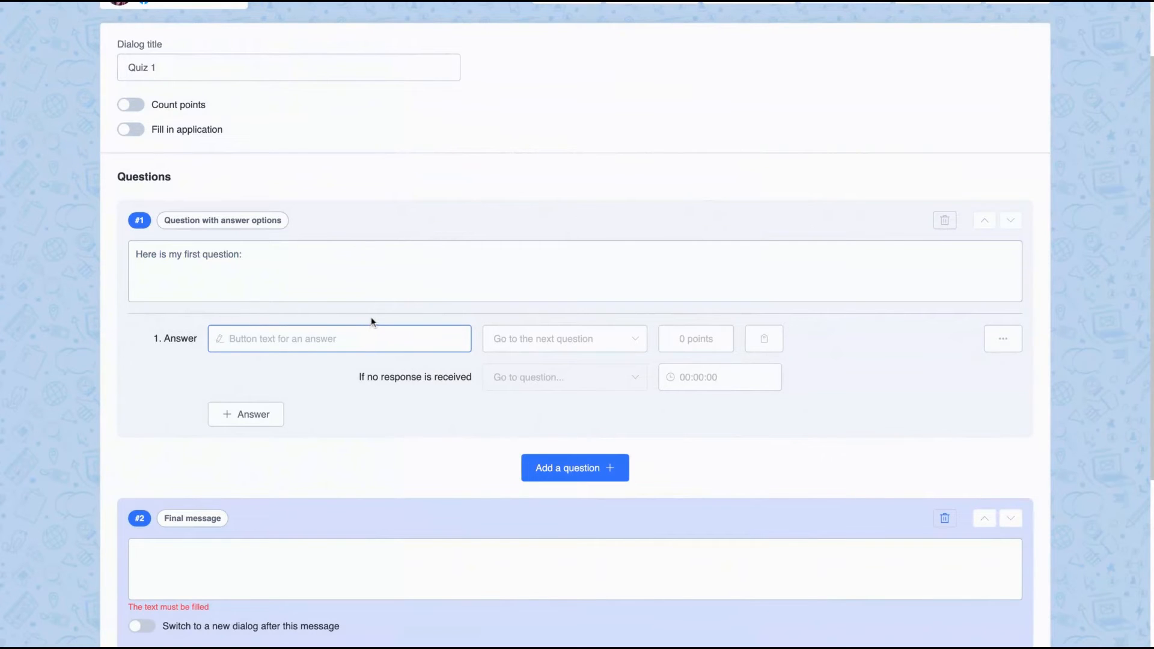
type("Answer 1")
left_click(245, 414)
left_click(279, 378)
type("Answer 2")
left_click(270, 448)
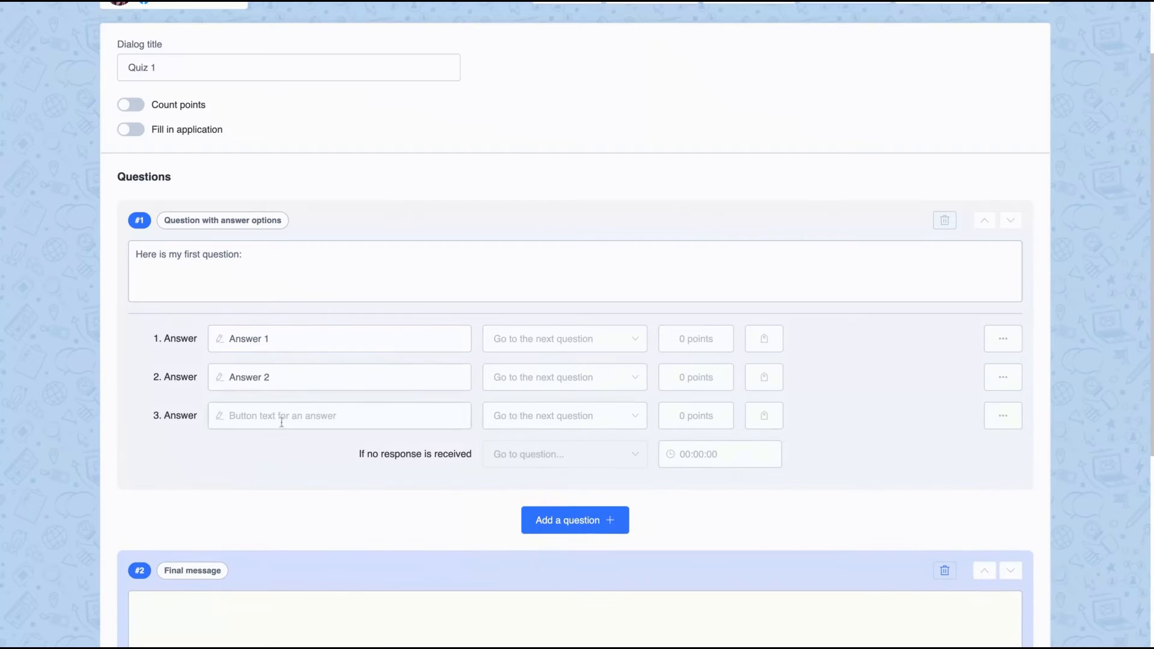
left_click(281, 421)
type("Answer 3")
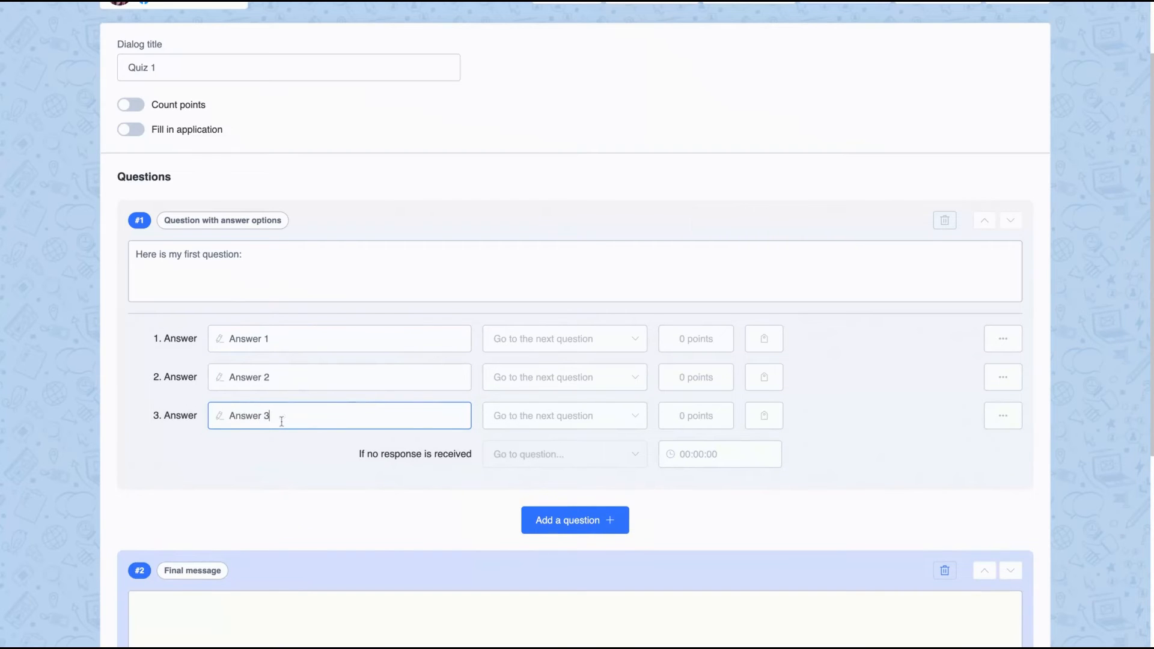
Step: Look through the quiz's final message, completion time limit and click tracking settings
scroll(478, 478, "down", 5)
scroll(477, 478, "up", 3)
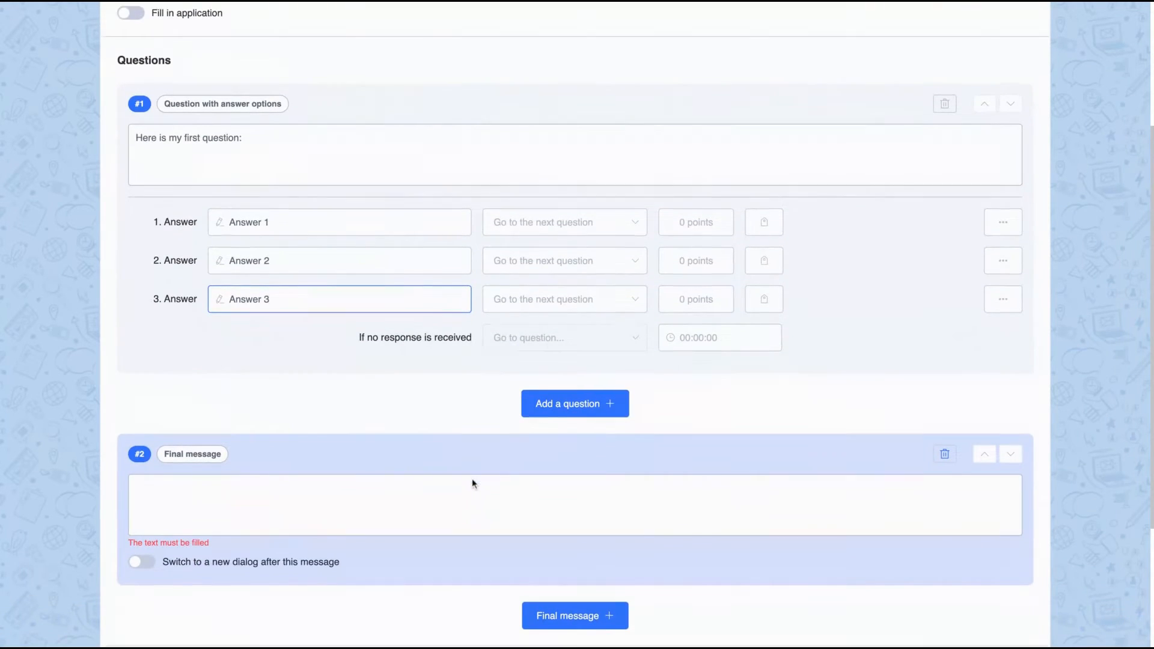
scroll(471, 479, "down", 3)
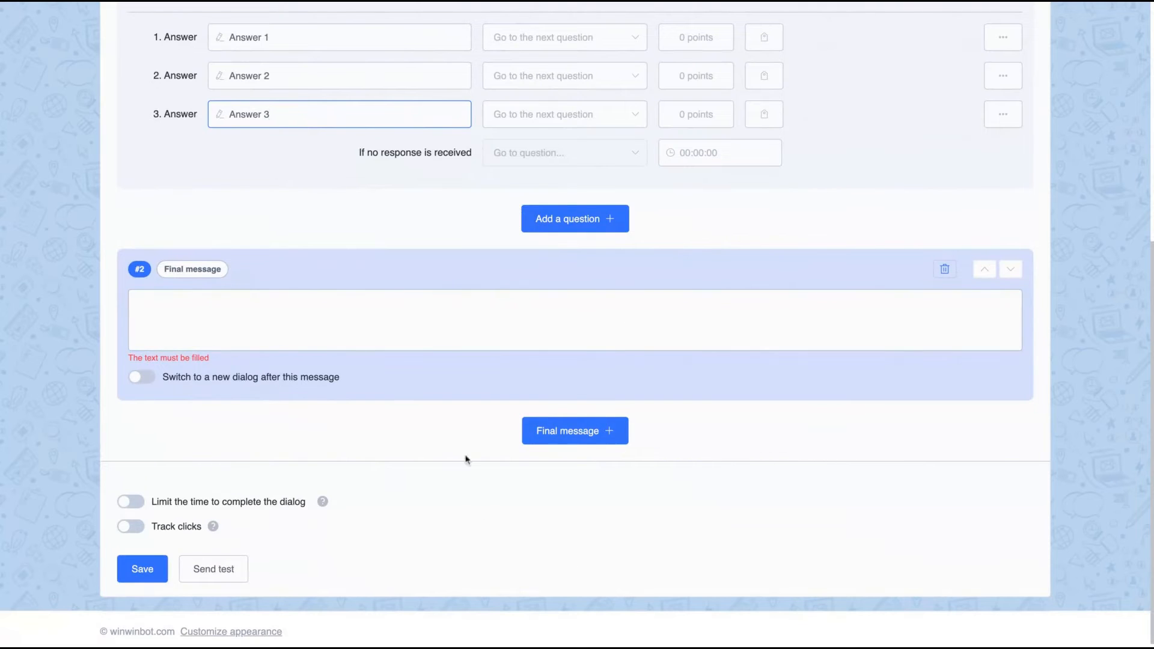
scroll(467, 460, "up", 6)
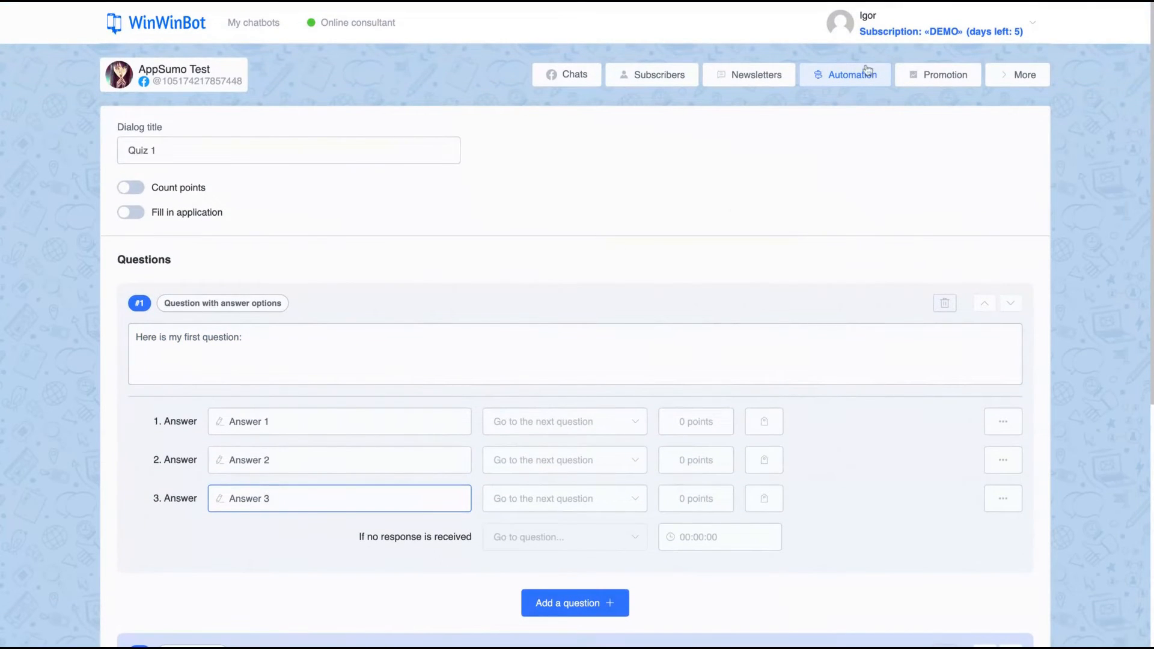
Step: Open the automation scenarios, read their description and look at the options for creating a scenario
left_click(860, 80)
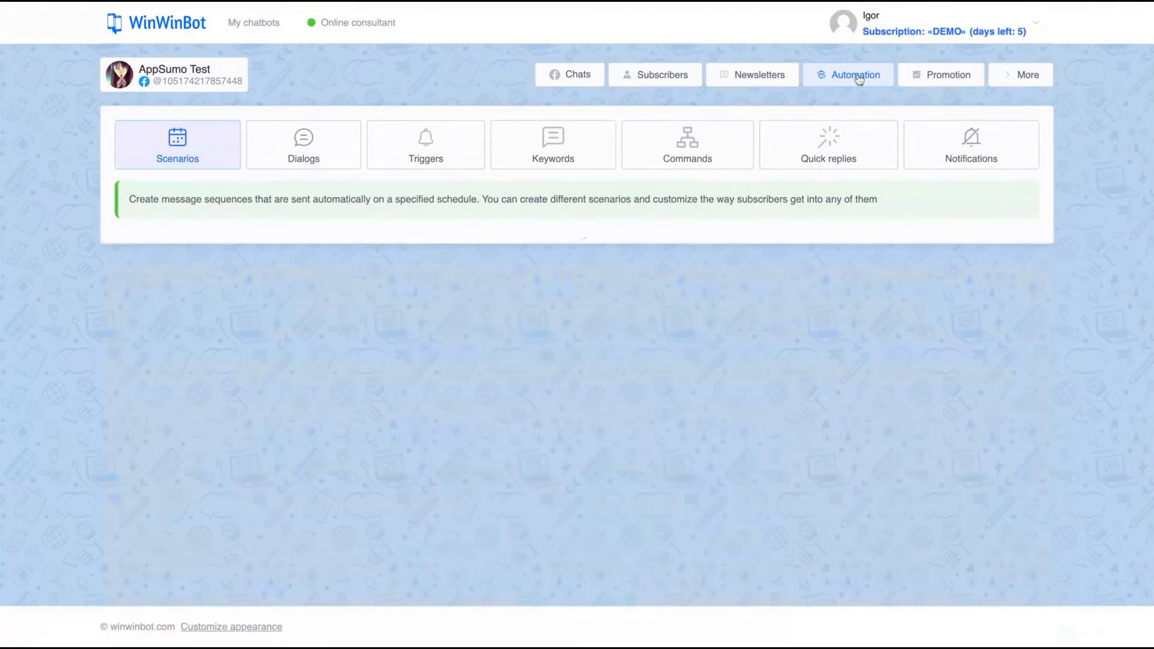
left_click_drag(125, 204, 878, 200)
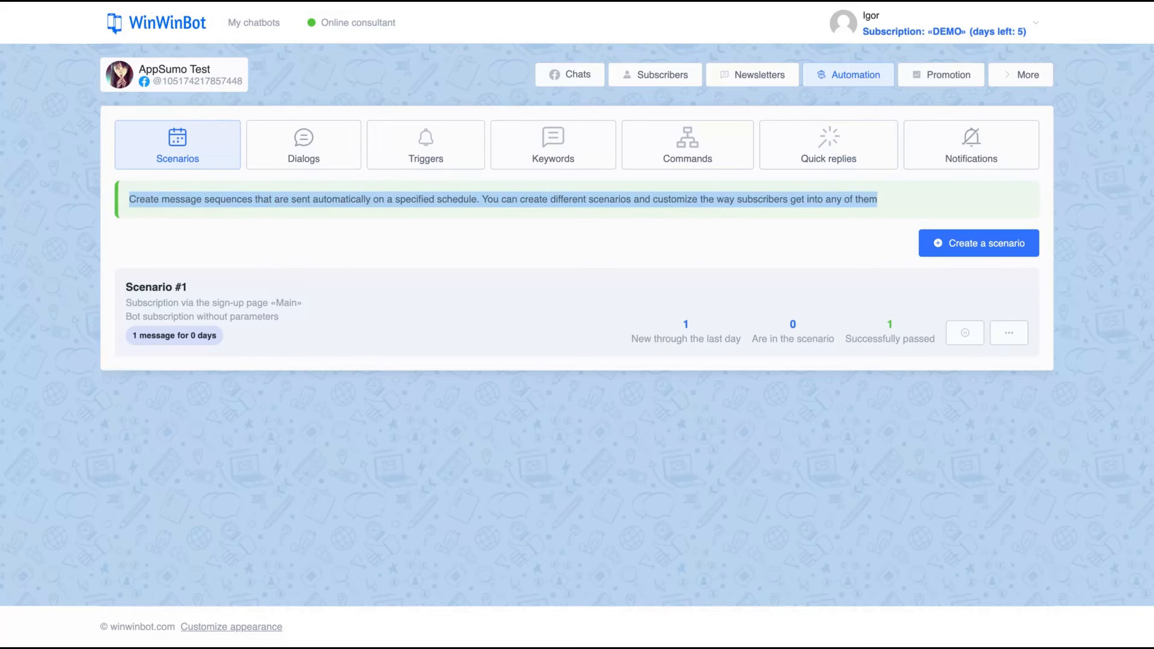
left_click(979, 243)
left_click(396, 272)
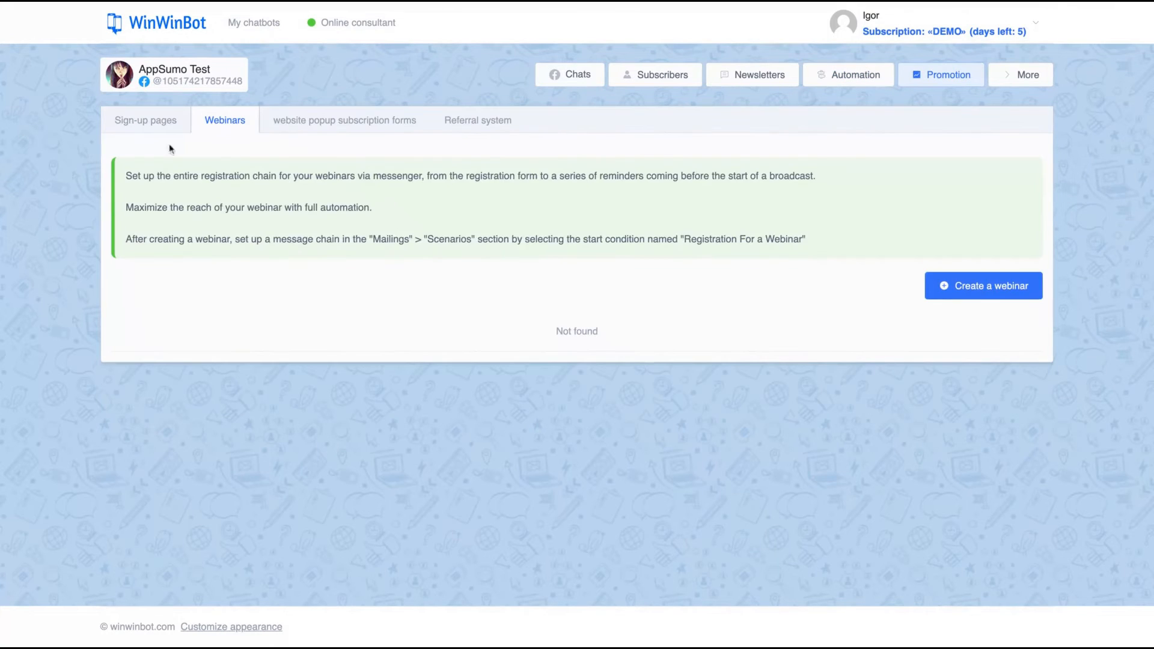
Step: Examine the promotion tools for sign-up pages, website popup subscription forms and the referral system
left_click(117, 119)
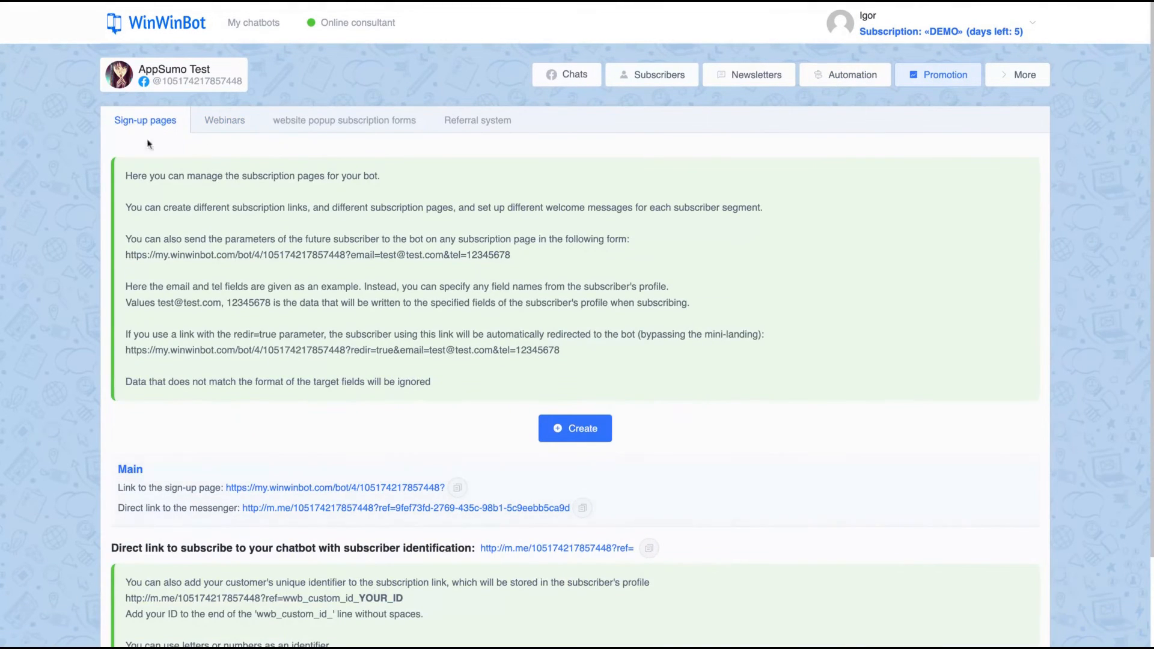
scroll(368, 442, "down", 3)
scroll(368, 361, "up", 3)
left_click(344, 120)
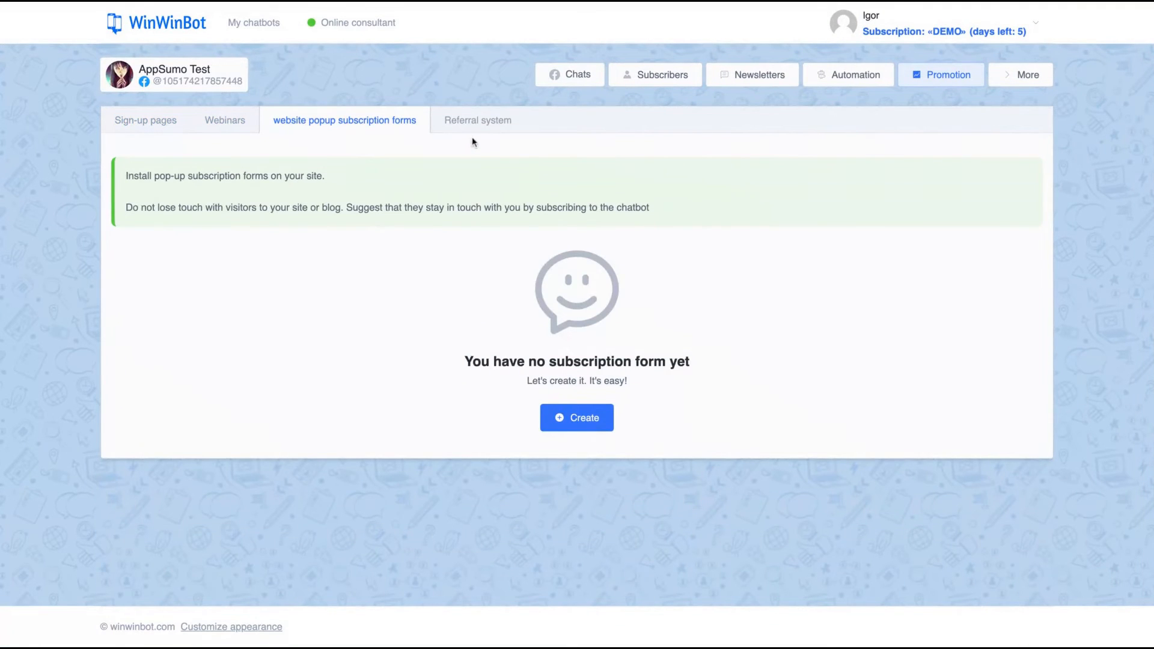
left_click(503, 129)
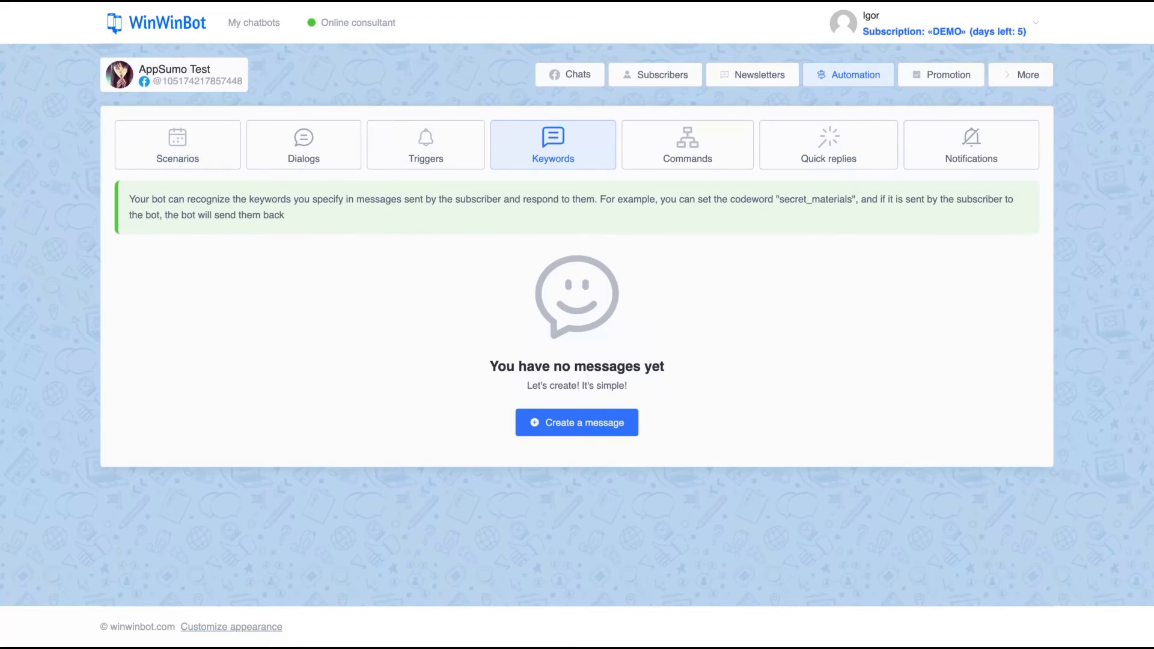
Step: Start a new keyword message and set its attachment type to File
left_click(626, 430)
left_click(644, 375)
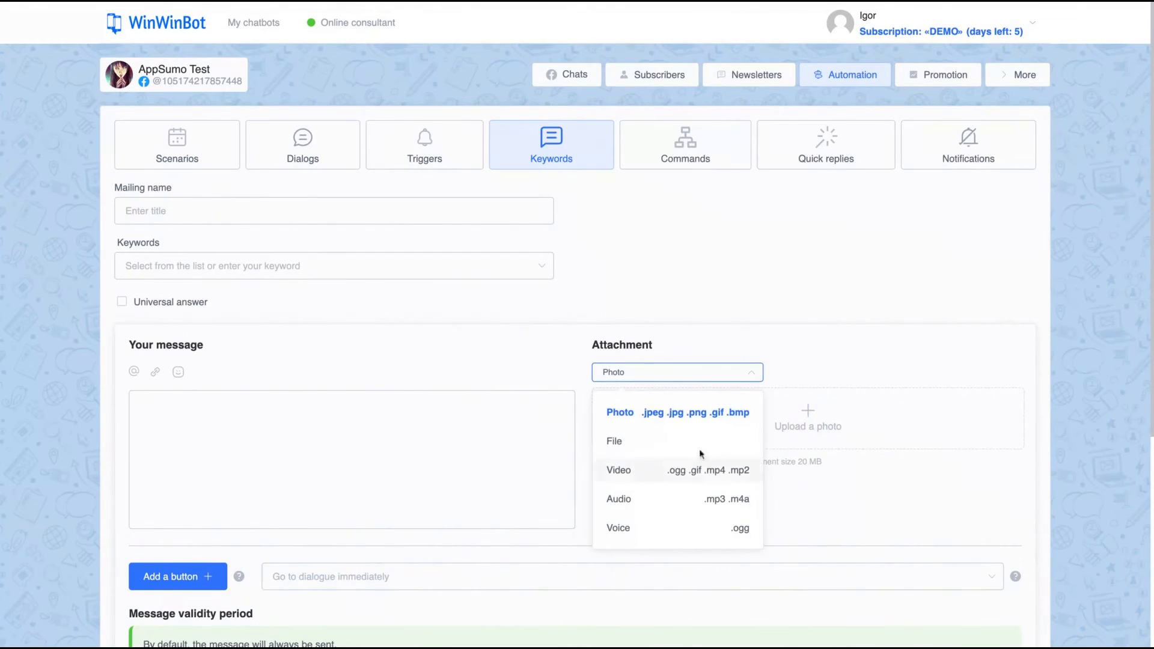
left_click(661, 441)
scroll(663, 441, "down", 1)
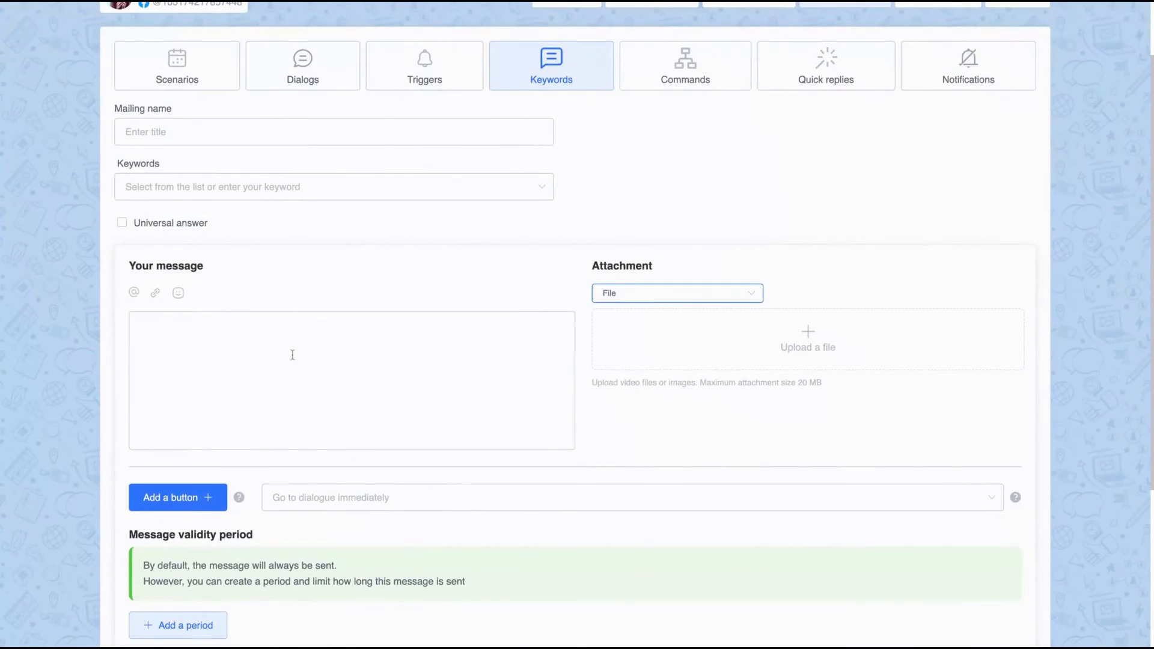
left_click(232, 342)
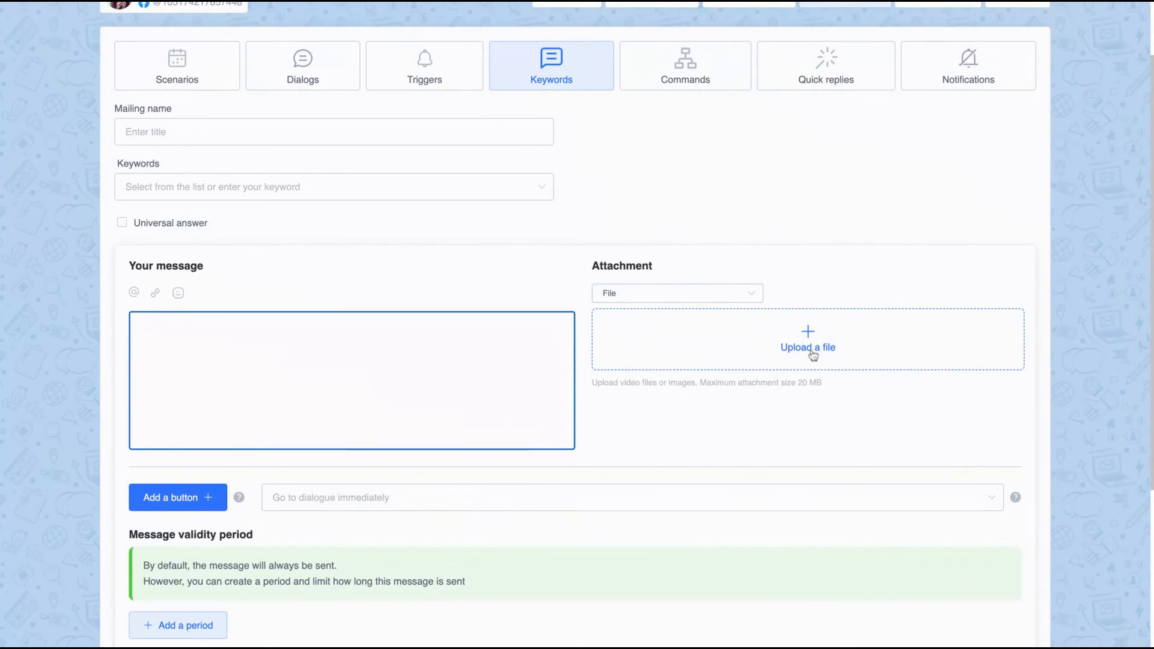
Step: Look through the keyword message's button, validity period, segment and click tracking settings
scroll(813, 354, "down", 1)
scroll(813, 355, "down", 1)
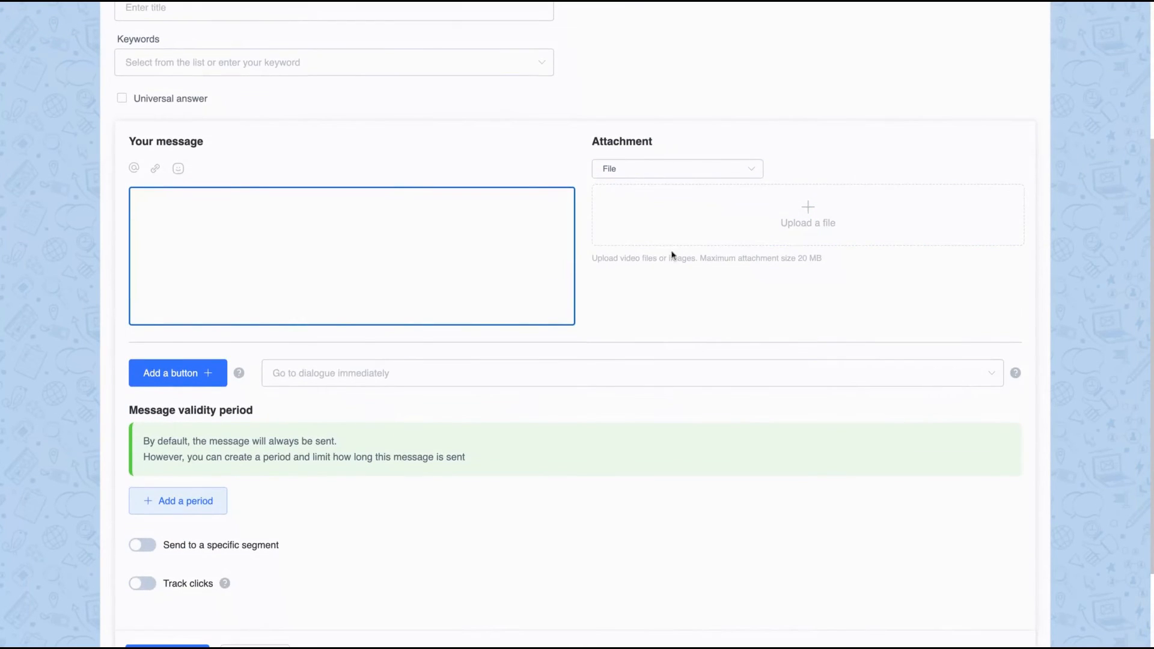
scroll(671, 300, "down", 2)
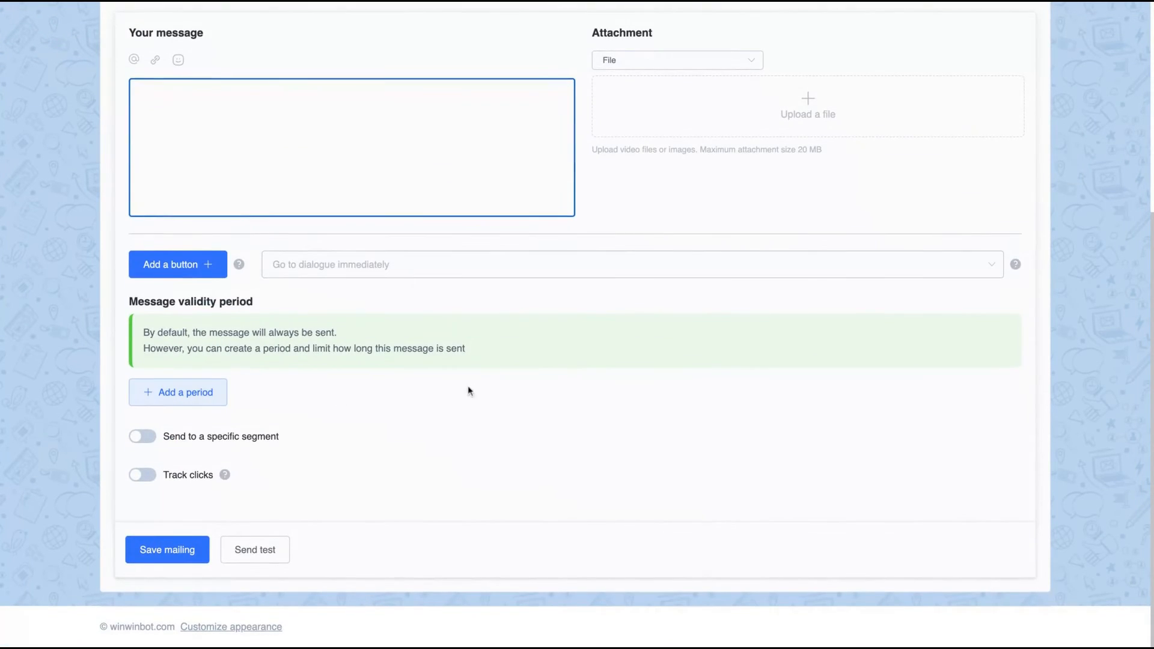
scroll(469, 389, "up", 4)
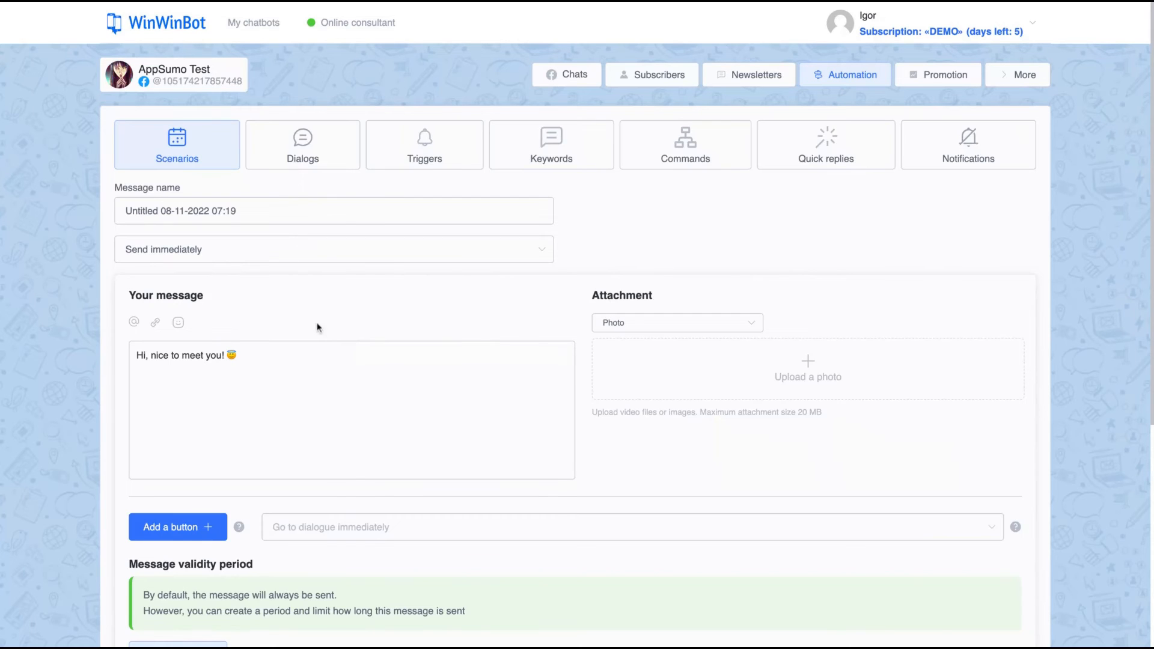
Step: Try replacing the scenario message's greeting with a subscriber field, and view the link insertion options
scroll(314, 325, "down", 2)
triple_click(246, 229)
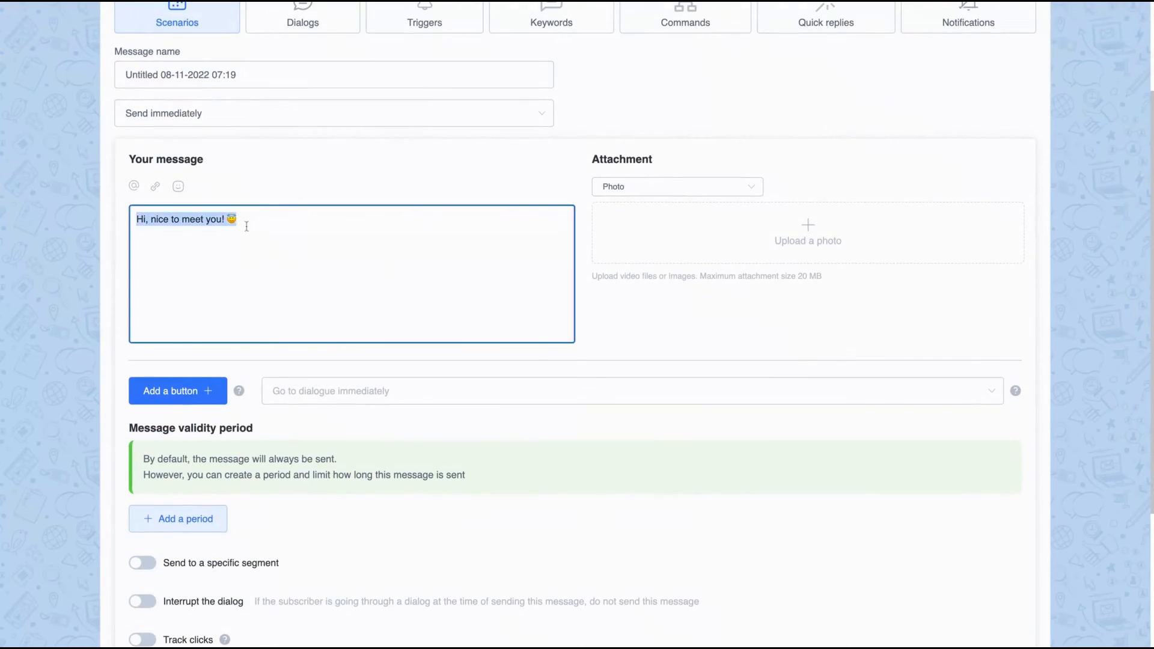
left_click(119, 200)
left_click(131, 191)
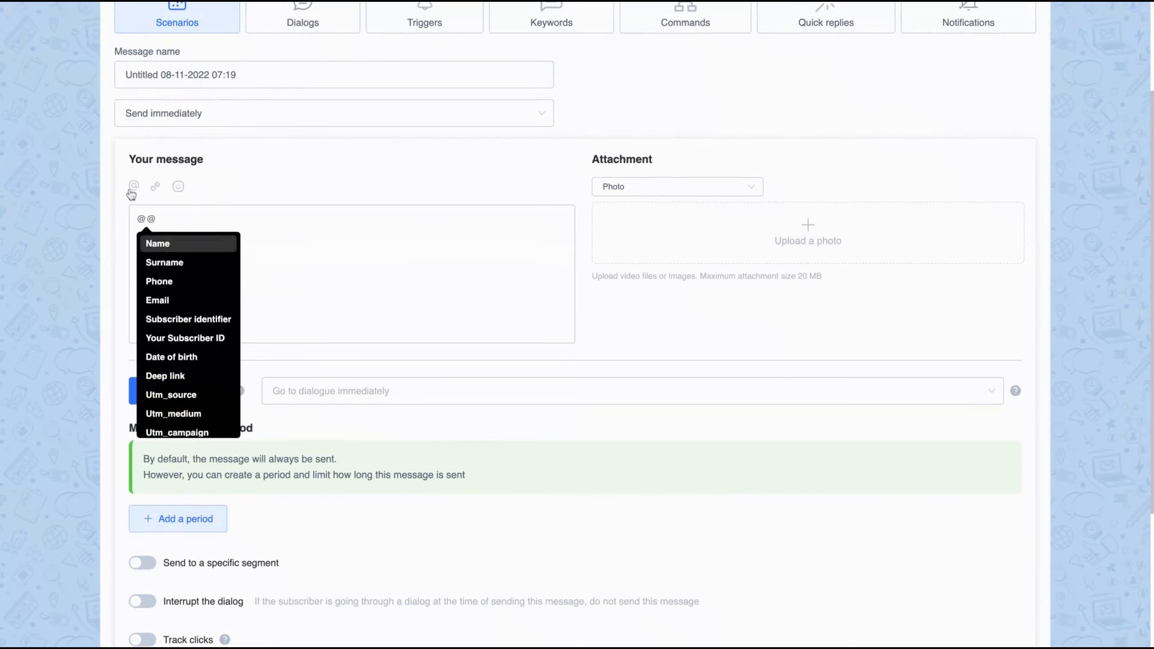
left_click(156, 190)
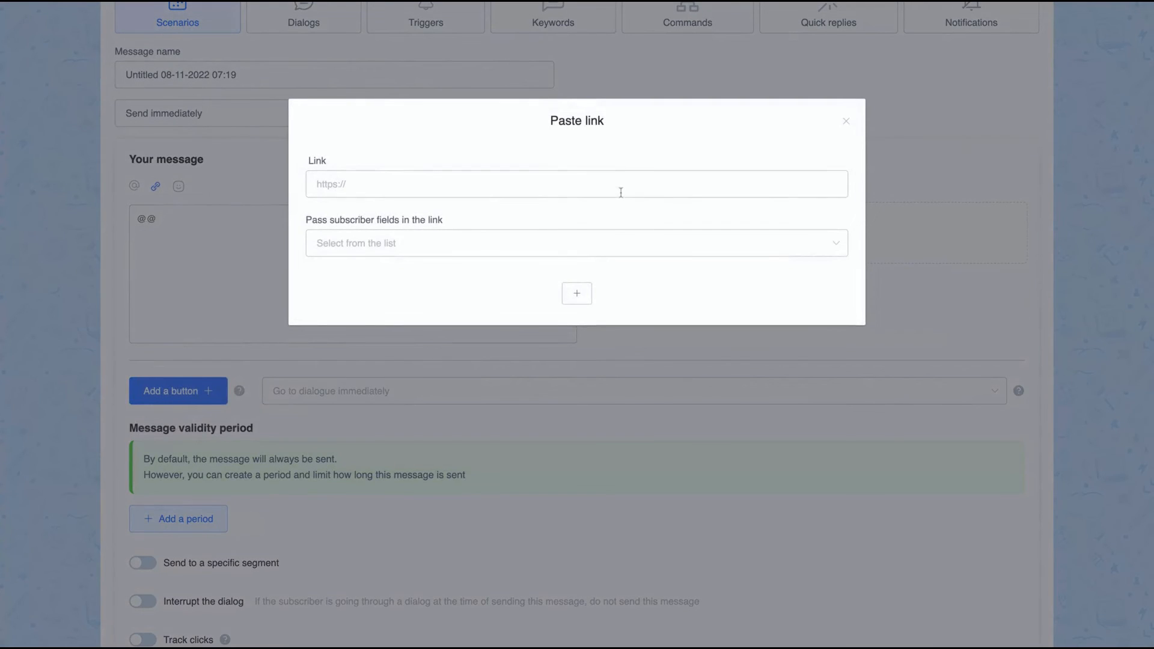
left_click(847, 122)
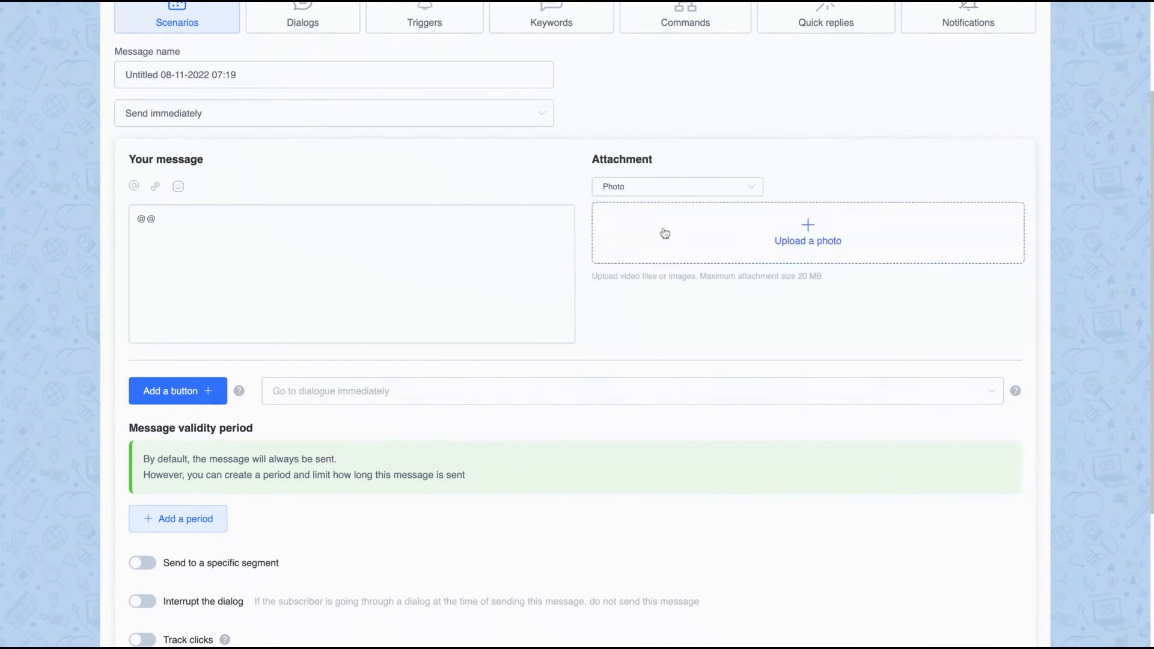
Step: Clear the "@@" placeholder text from the scenario message
scroll(281, 419, "down", 3)
scroll(280, 418, "up", 3)
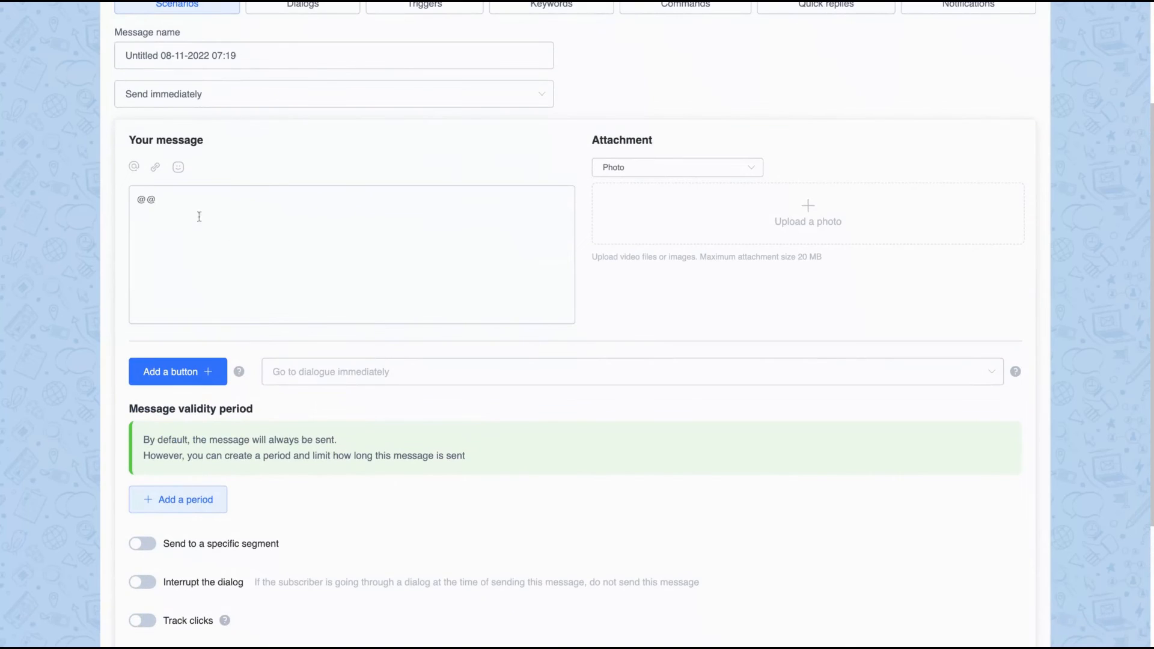
double_click(178, 217)
key("BackSpace")
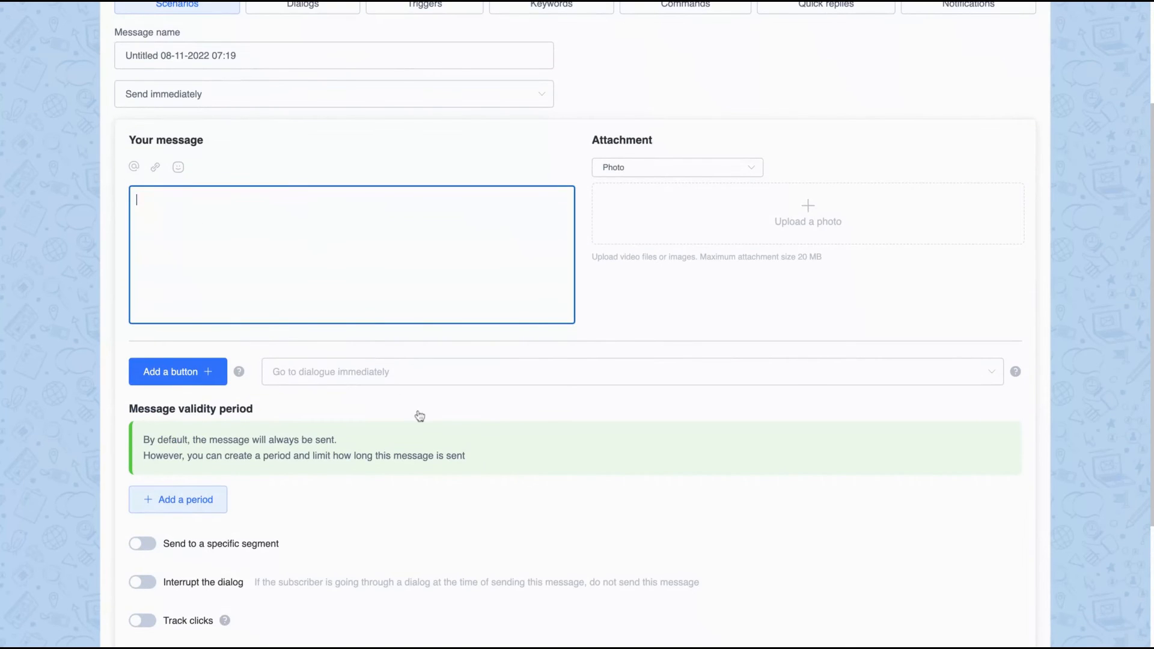
Step: Look through the scenario message's validity, segment, dialog interruption and click tracking settings, and leave the editor without saving
scroll(418, 414, "down", 3)
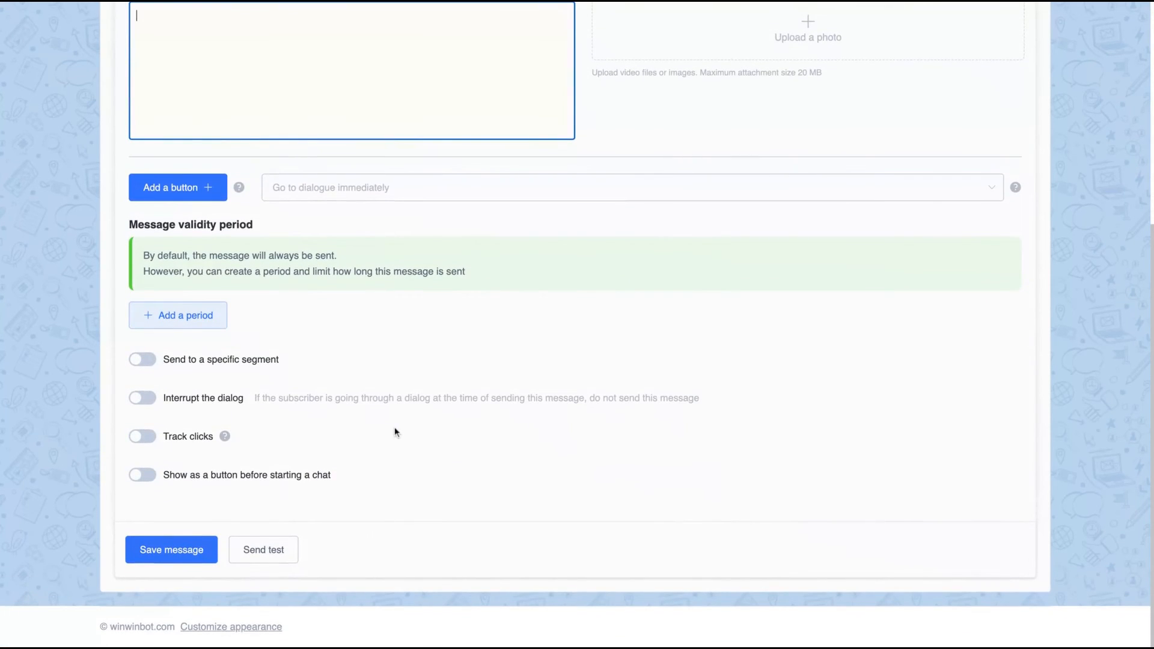
scroll(395, 427, "up", 5)
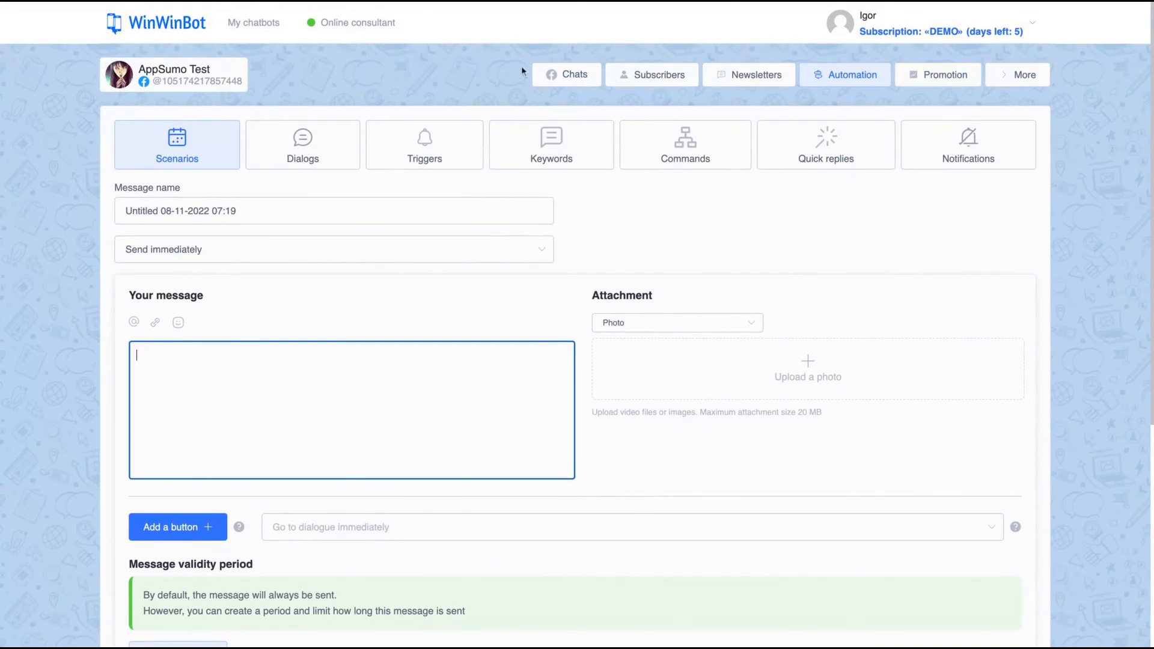
left_click(170, 79)
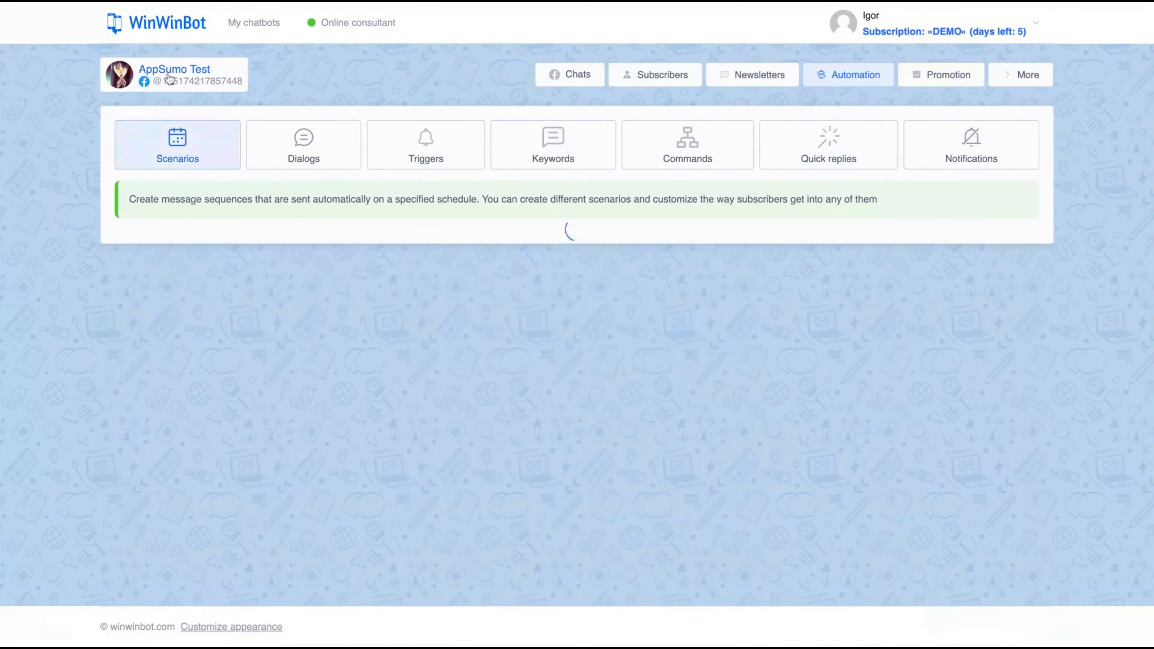